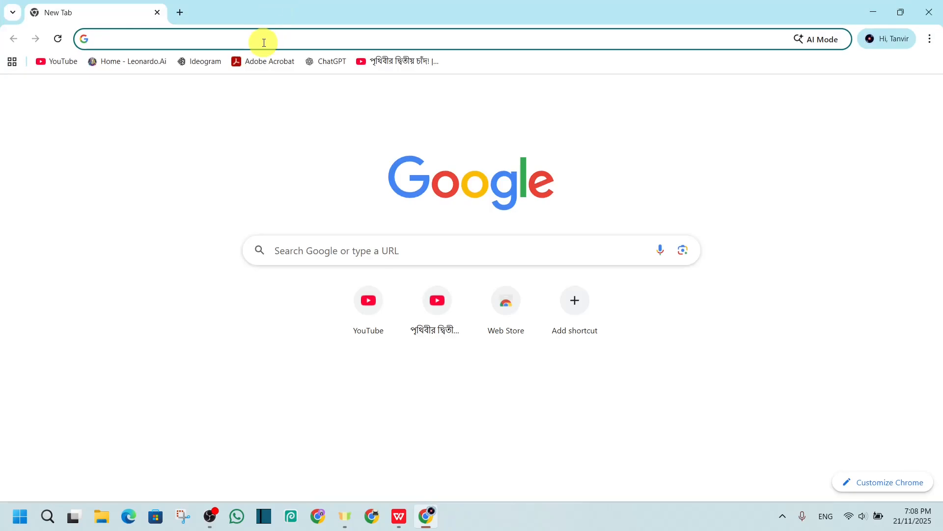
Search the web for "xampp" and open the Apache Friends download page
text(xampp)
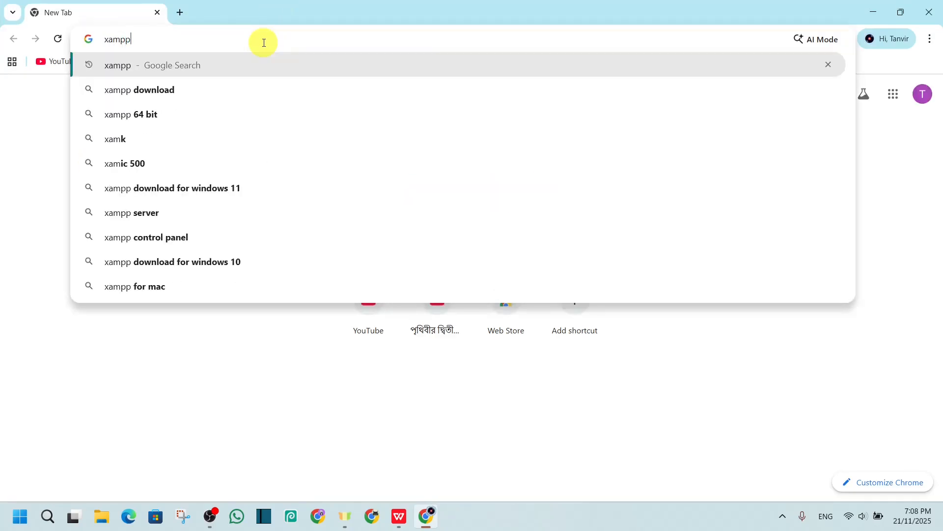
key(Return)
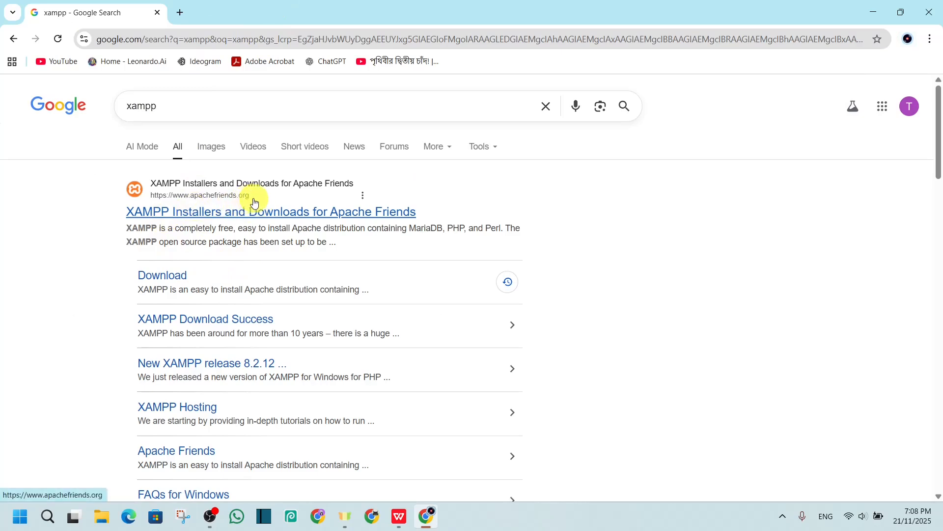
click(164, 281)
scroll(162, 274, down, 2)
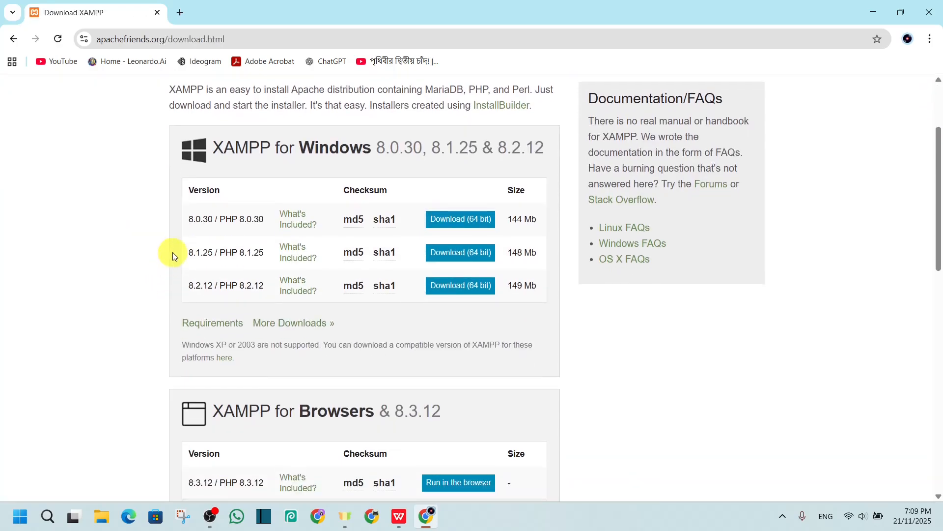
Download the 64-bit XAMPP 8.2.12 / PHP 8.2.12 installer for Windows and close the browser tabs once it is saved
scroll(173, 255, down, 14)
scroll(301, 173, up, 15)
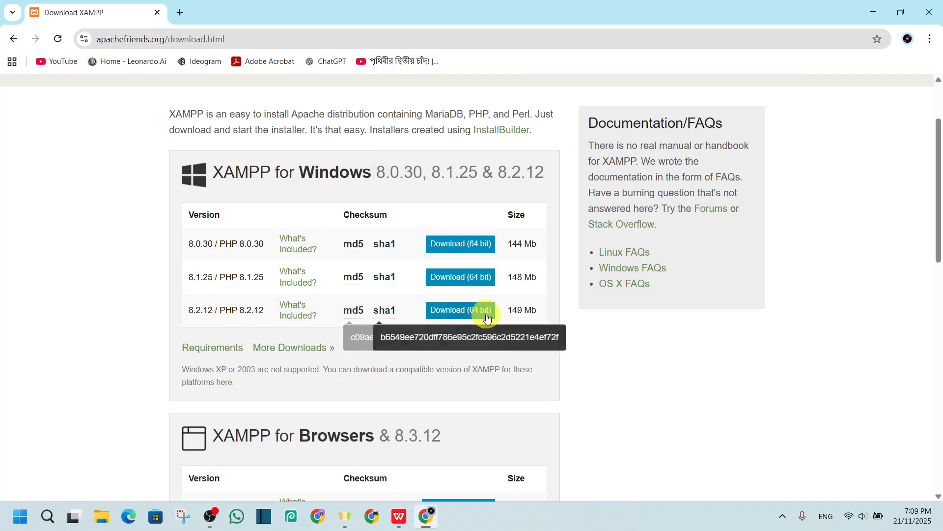
click(430, 320)
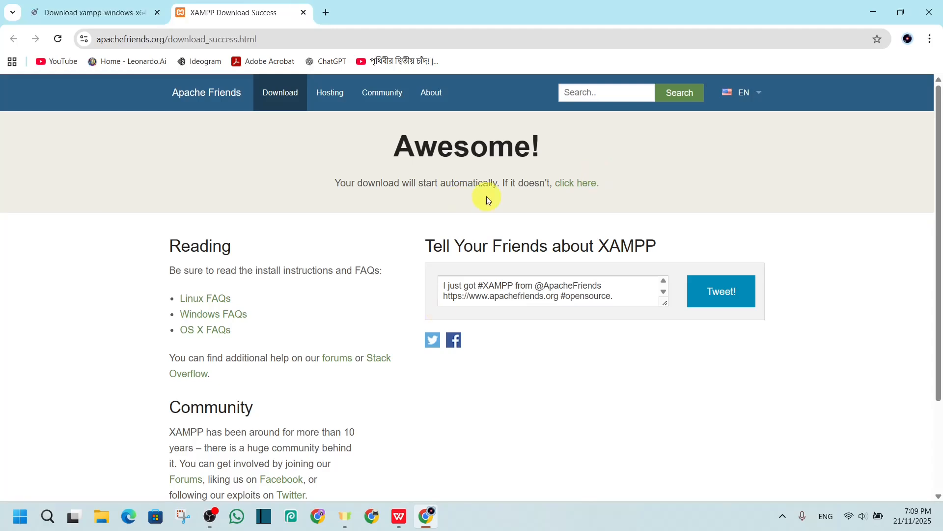
click(303, 12)
click(157, 12)
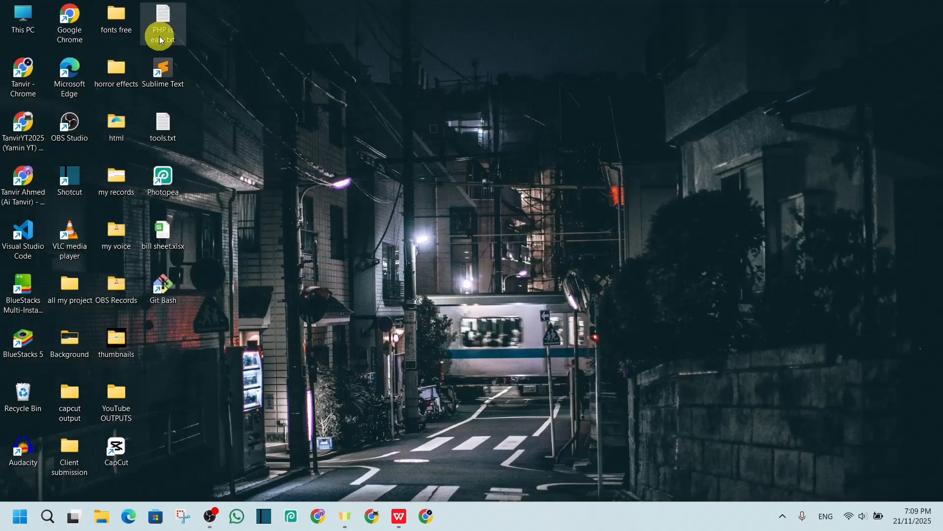
Run the xampp-windows-x64-8.2.12 installer from the Downloads folder and accept the User Account Control warning
double_click(29, 29)
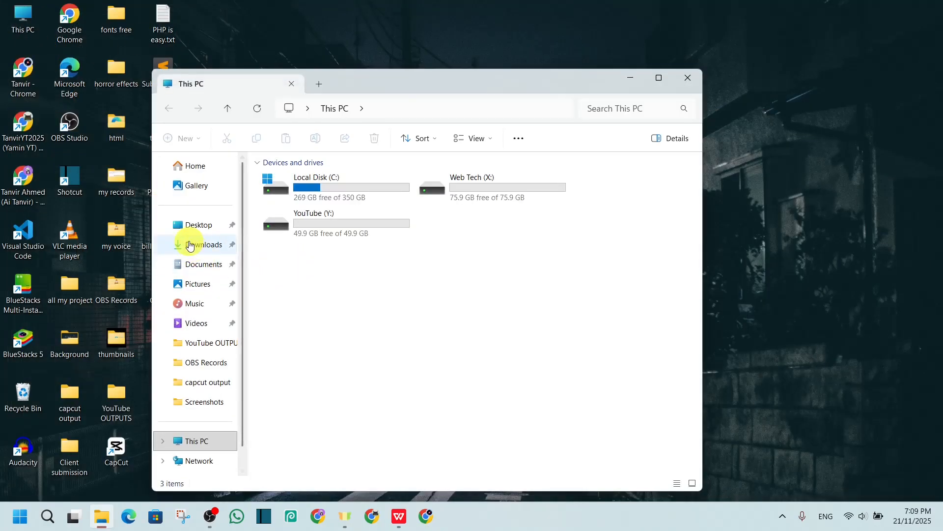
click(197, 244)
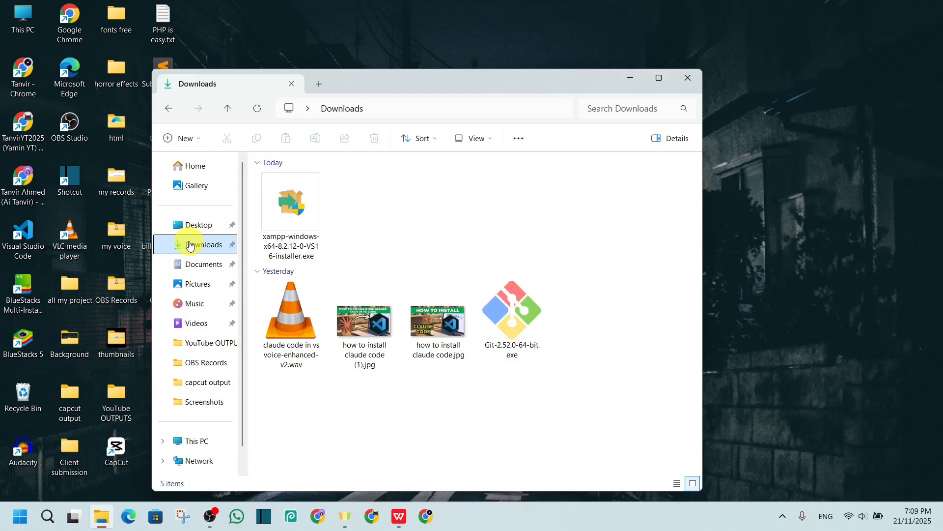
click(303, 200)
double_click(300, 201)
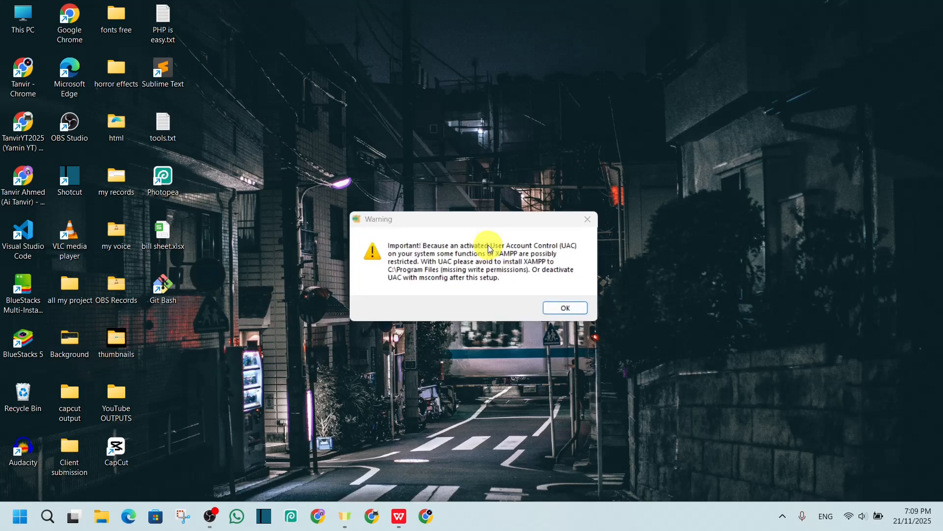
click(565, 308)
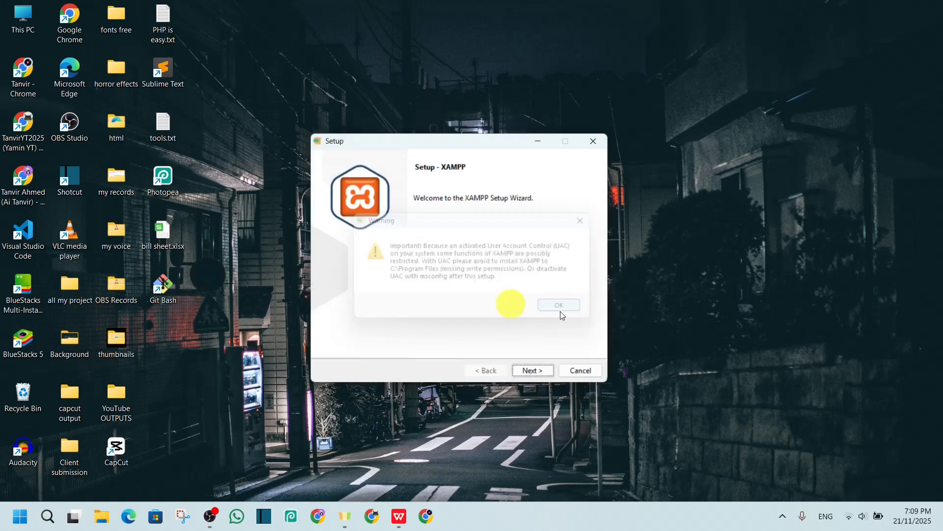
Proceed past the setup welcome page and accept the default selection of all XAMPP components
click(532, 375)
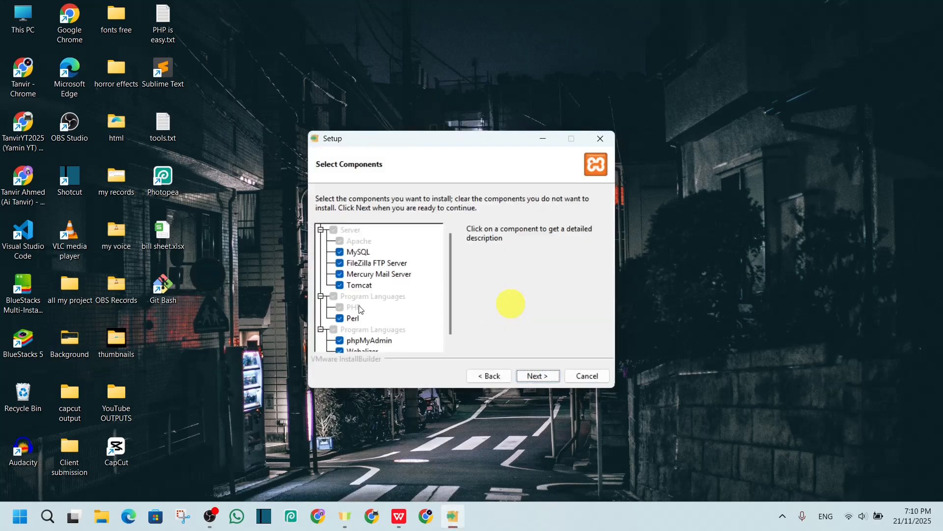
drag(452, 326, 454, 376)
click(538, 376)
Browse for the installation location and choose the Web Tech (X:) drive under This PC
click(415, 229)
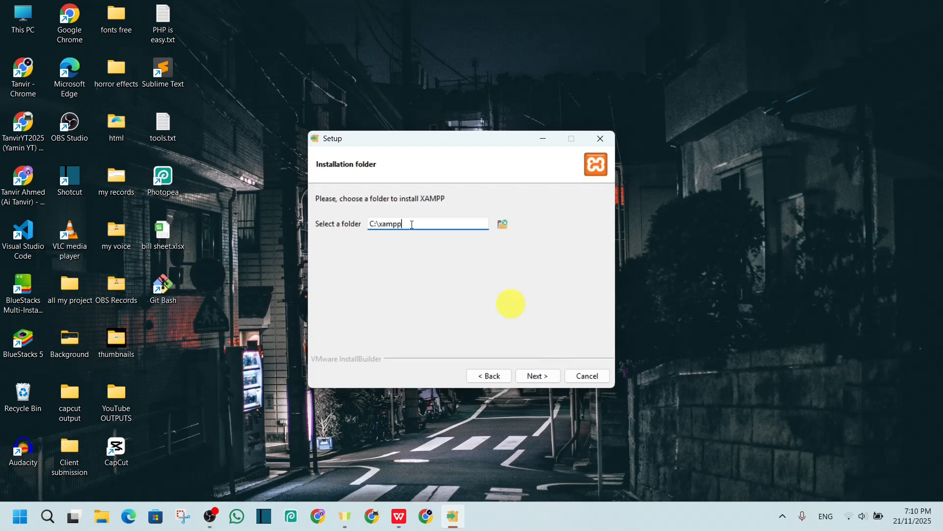
drag(412, 225, 356, 223)
click(376, 223)
click(502, 225)
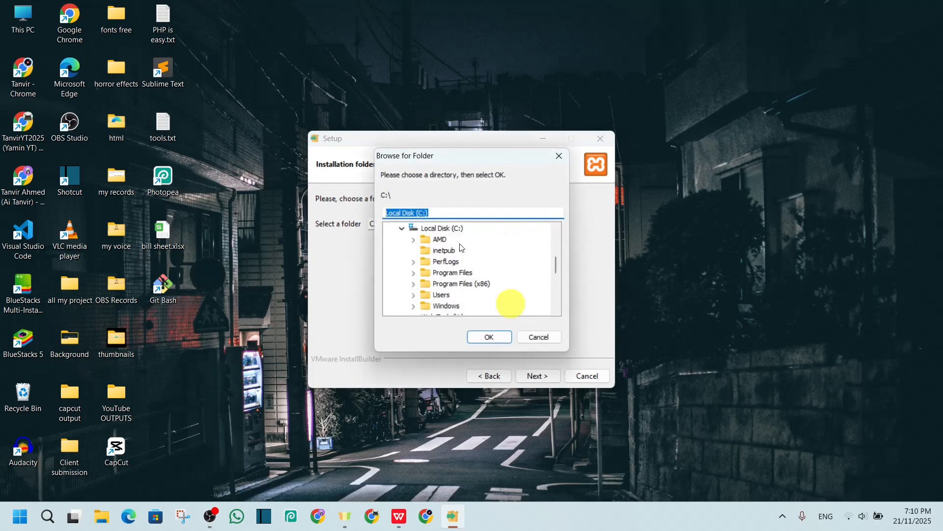
scroll(429, 259, down, 5)
scroll(414, 297, down, 1)
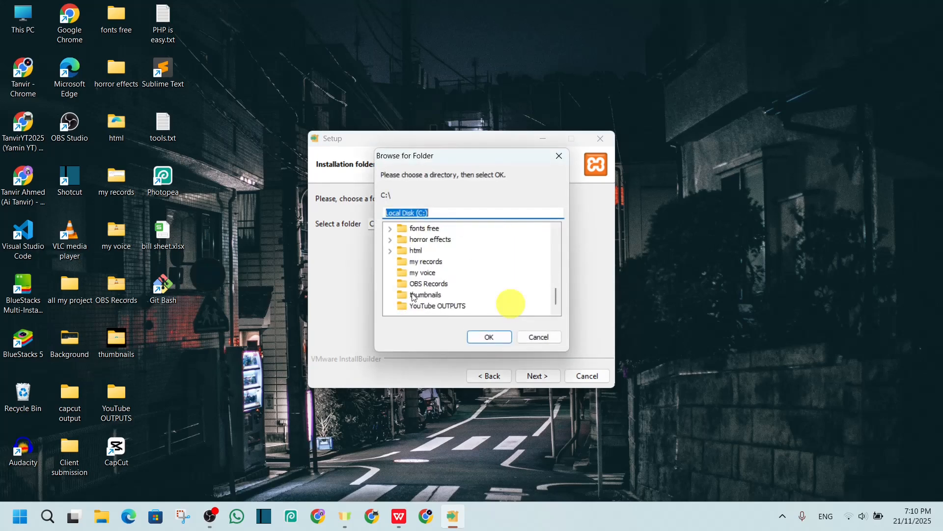
scroll(414, 295, up, 8)
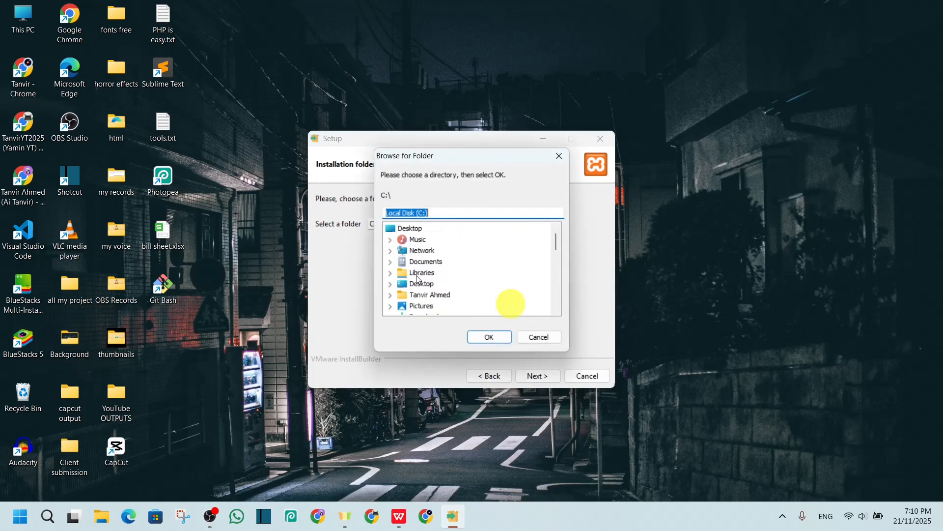
scroll(415, 309, down, 4)
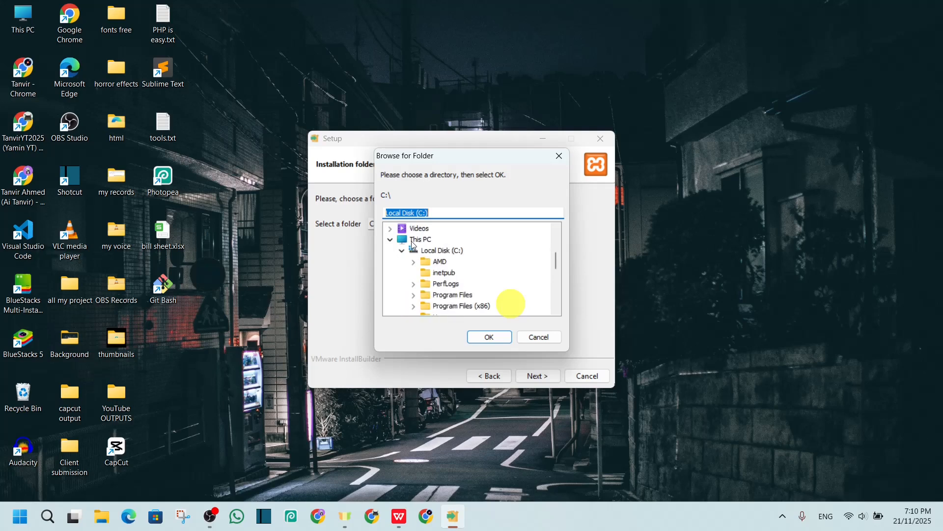
click(413, 241)
click(401, 251)
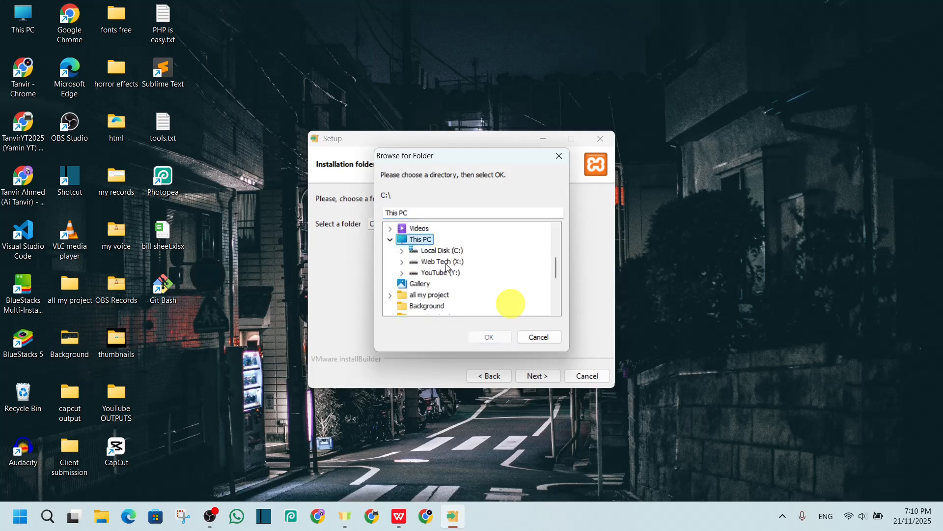
click(447, 263)
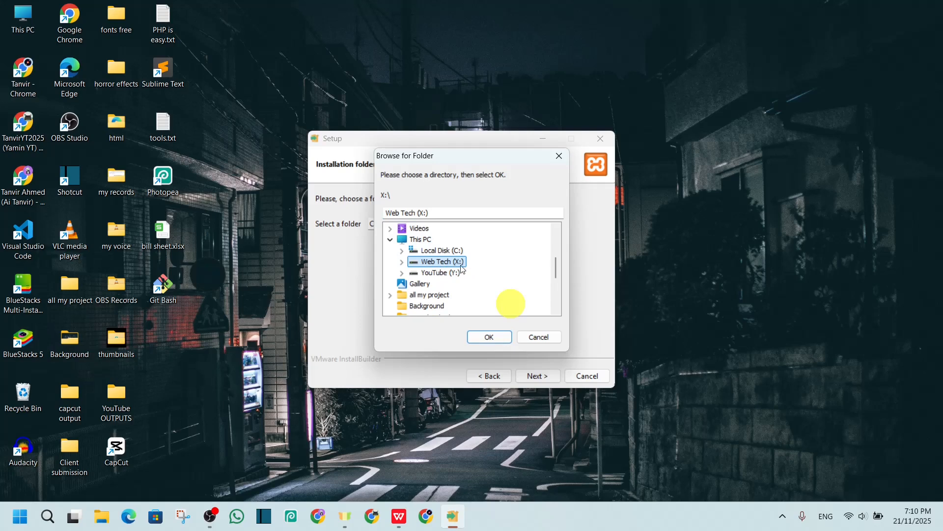
click(483, 337)
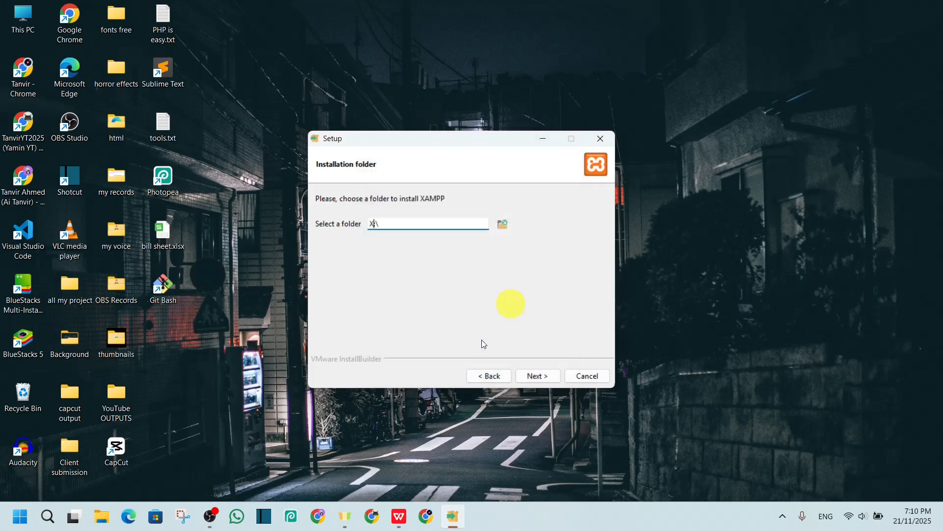
Check the Web Tech (X:) drive under This PC in File Explorer and close the window
click(101, 517)
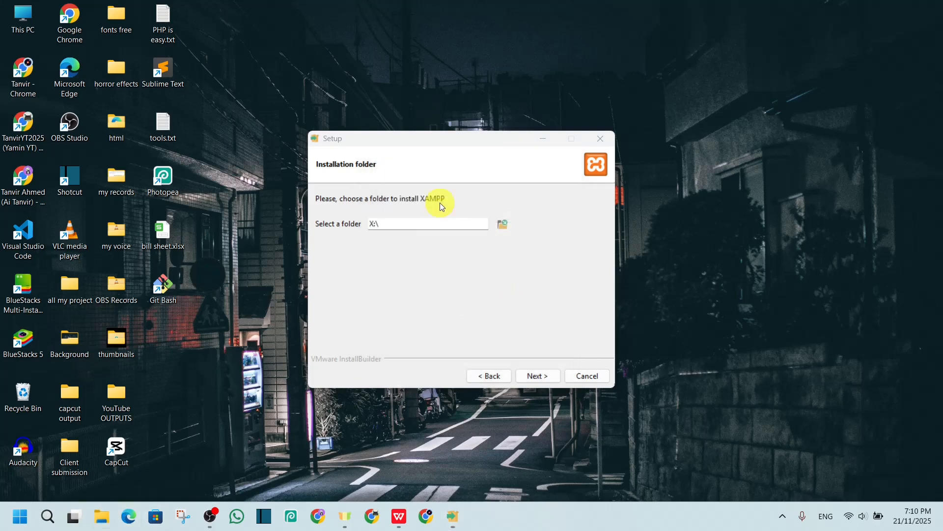
click(205, 451)
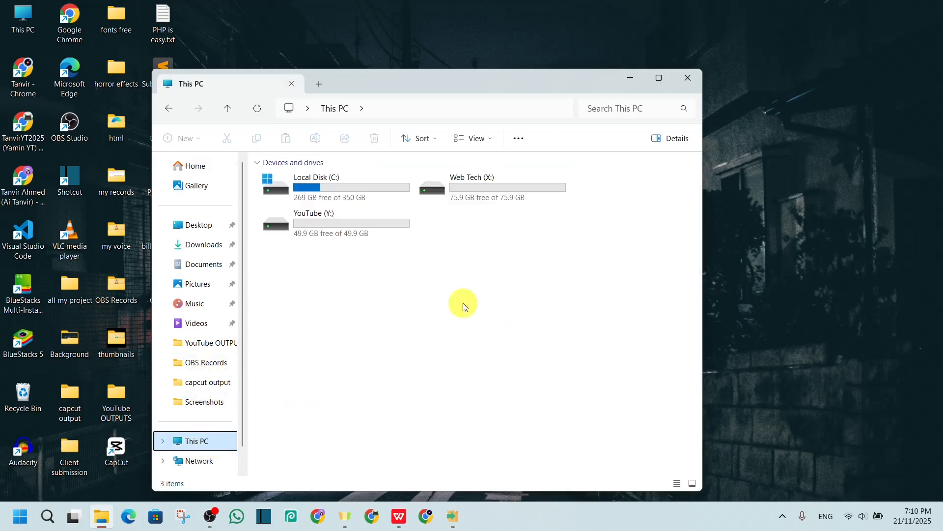
double_click(493, 191)
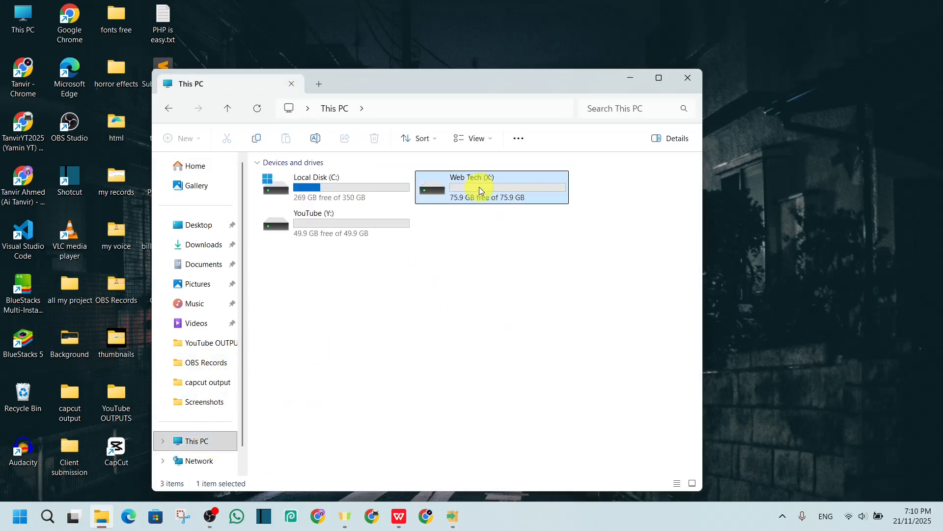
click(682, 77)
Install XAMPP into the folder X:\Xampp, keeping English as the Control Panel language
click(447, 288)
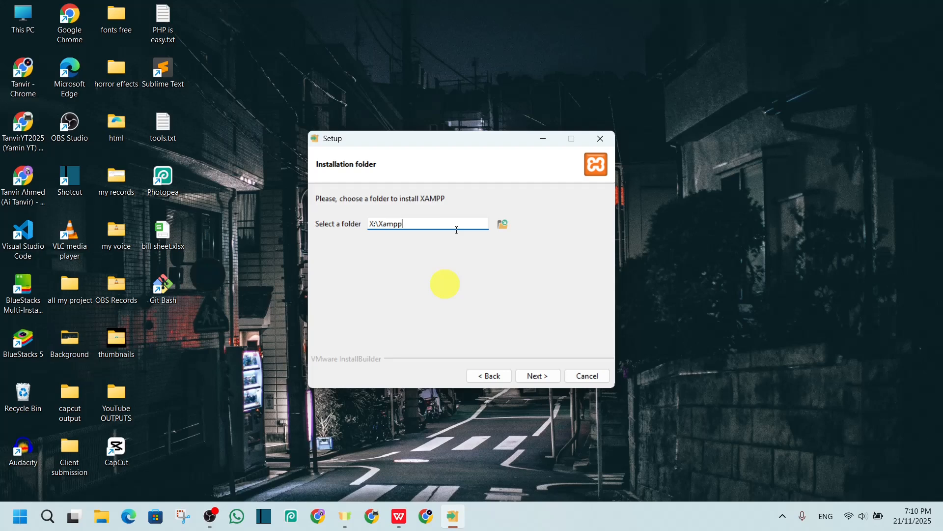
click(539, 376)
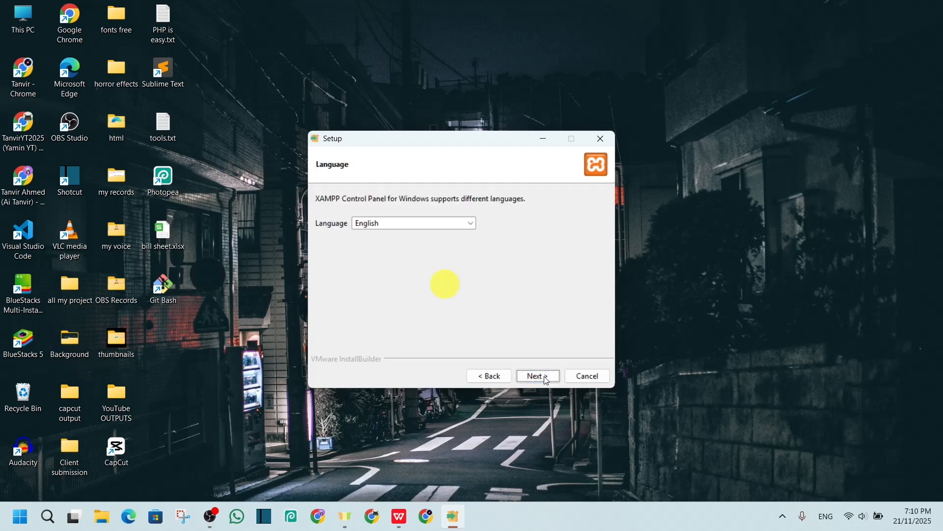
click(545, 377)
click(545, 377)
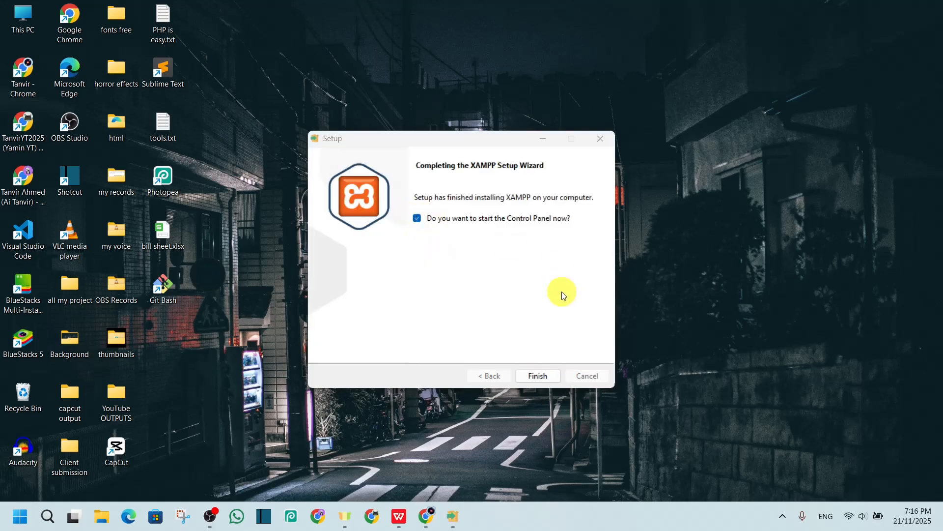
Finish the XAMPP setup wizard with the option to start the Control Panel enabled
click(417, 219)
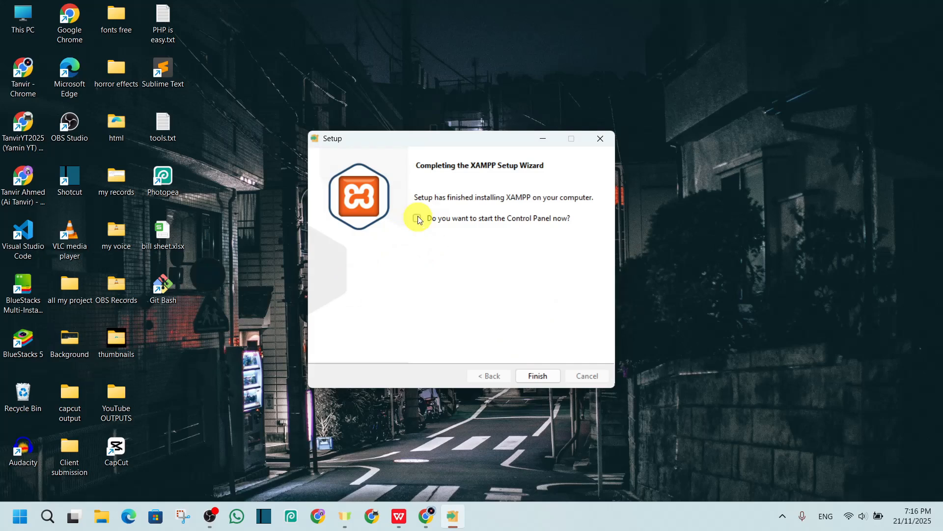
click(418, 219)
click(542, 378)
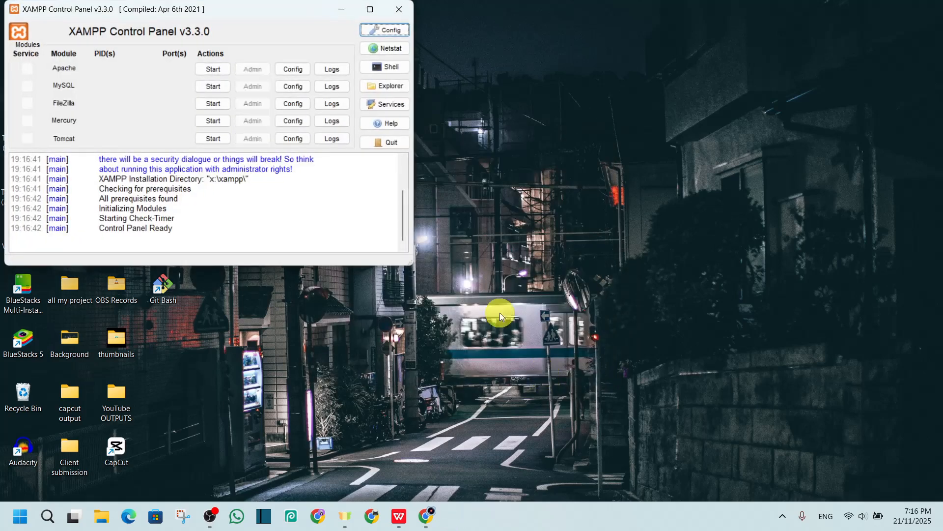
Move the XAMPP Control Panel window toward the middle of the desktop and start the Apache module
drag(231, 20, 508, 107)
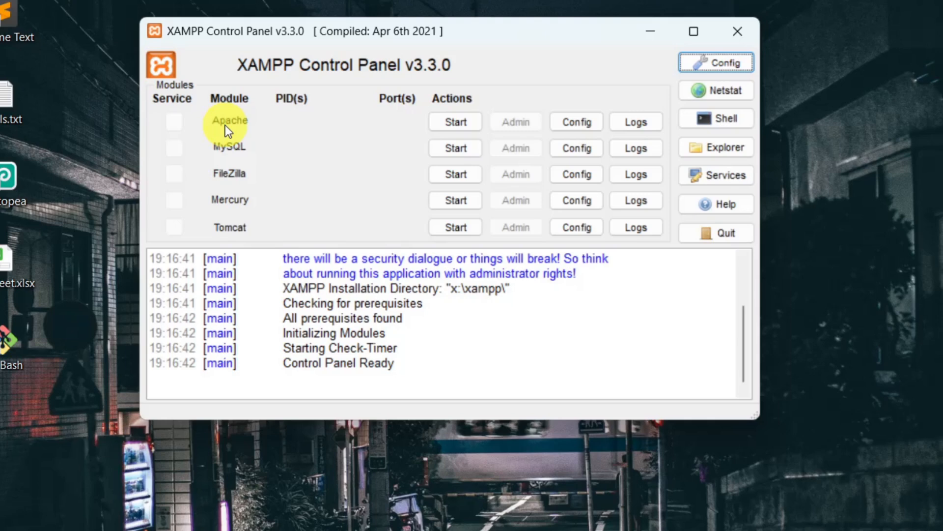
drag(265, 37, 297, 63)
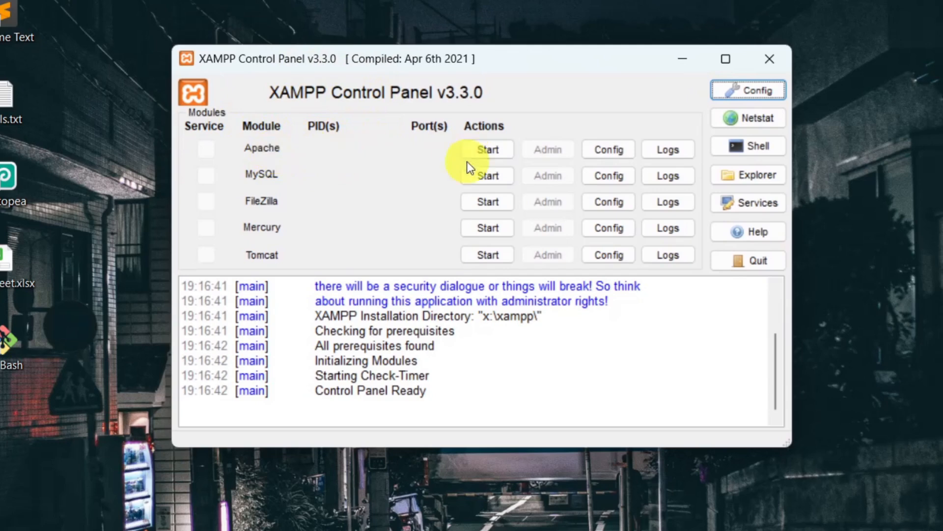
click(495, 152)
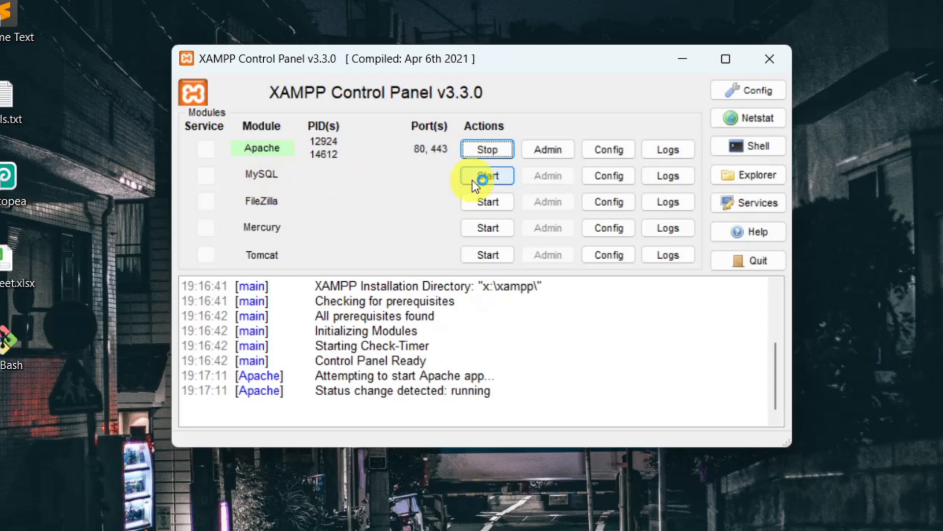
Start the MySQL module and allow mysqld.exe to access public and private networks
drag(438, 67, 442, 106)
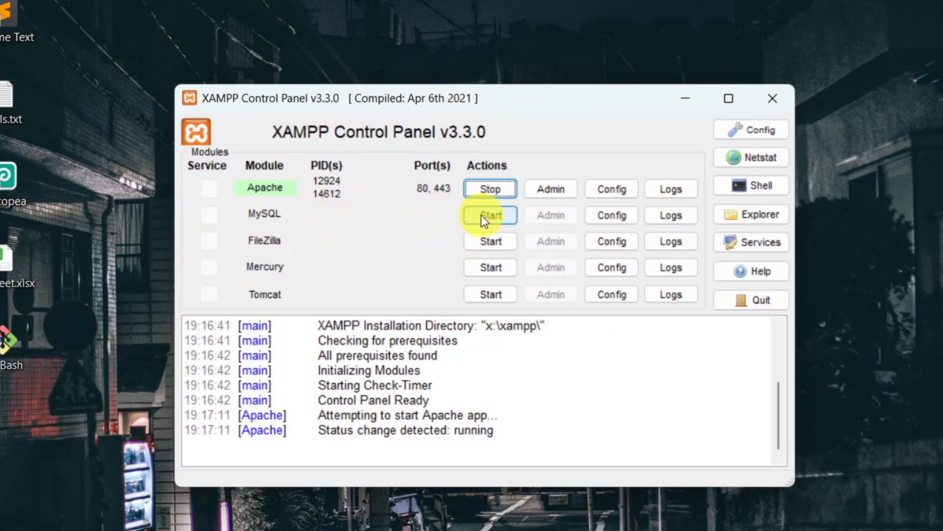
click(500, 217)
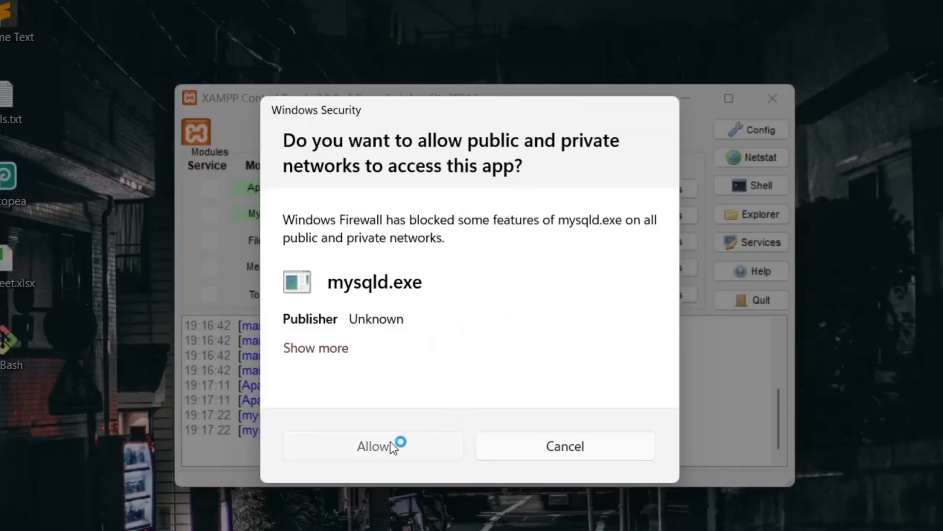
click(391, 441)
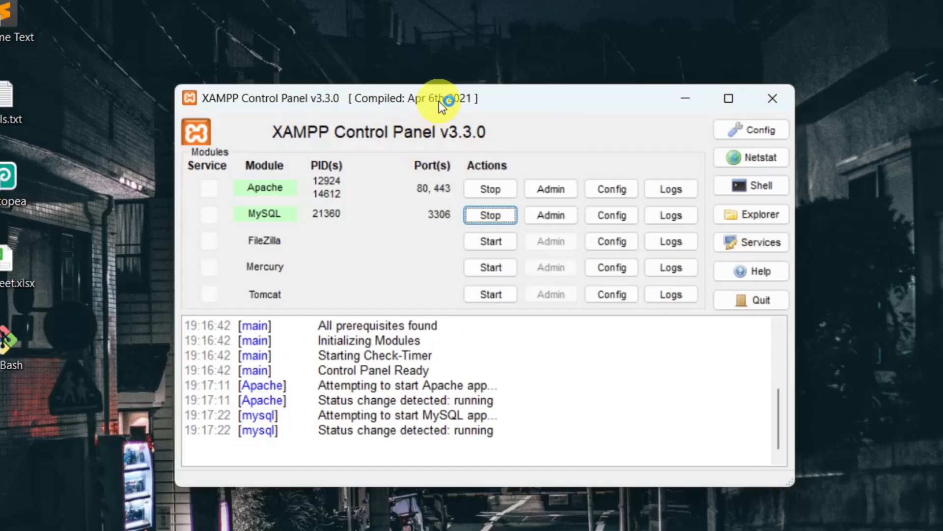
drag(438, 101, 458, 55)
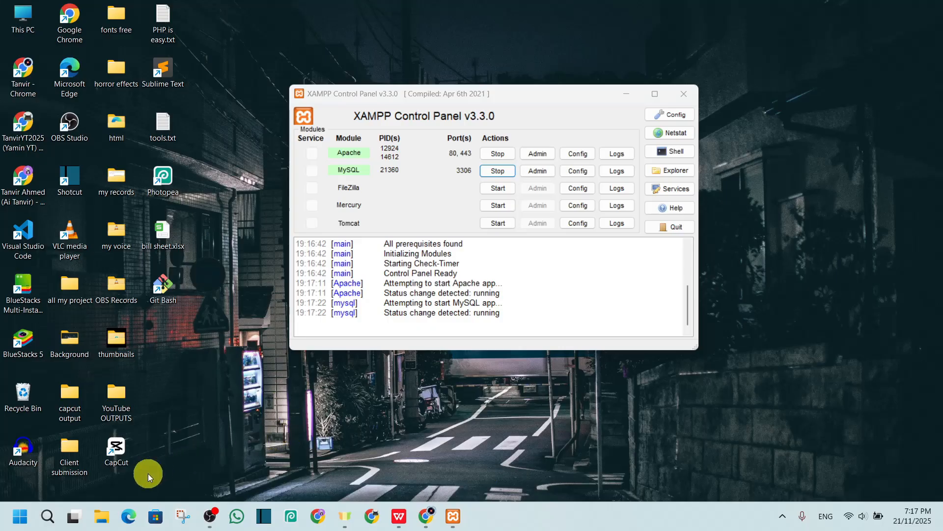
Switch to Microsoft Edge, load localhost/ and look through the XAMPP welcome page
click(128, 516)
click(292, 29)
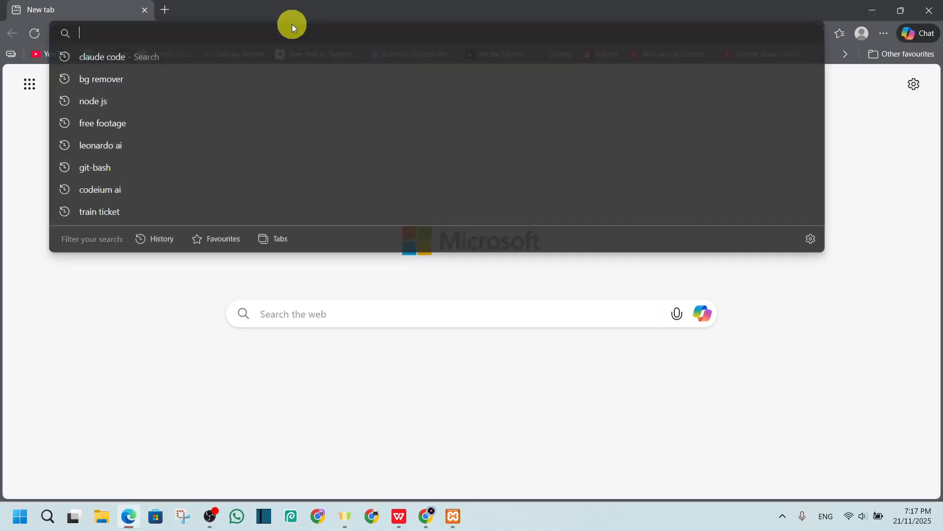
text(local)
key(BackSpace)
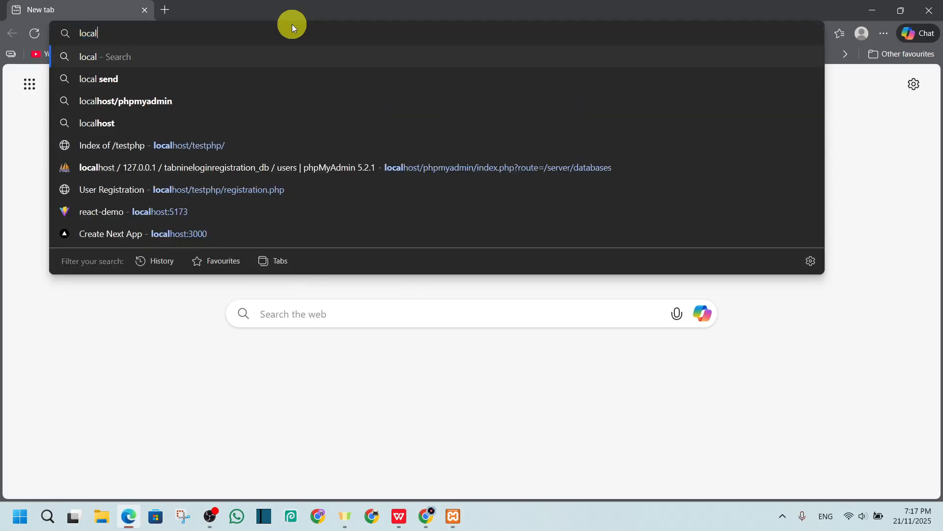
text(host/)
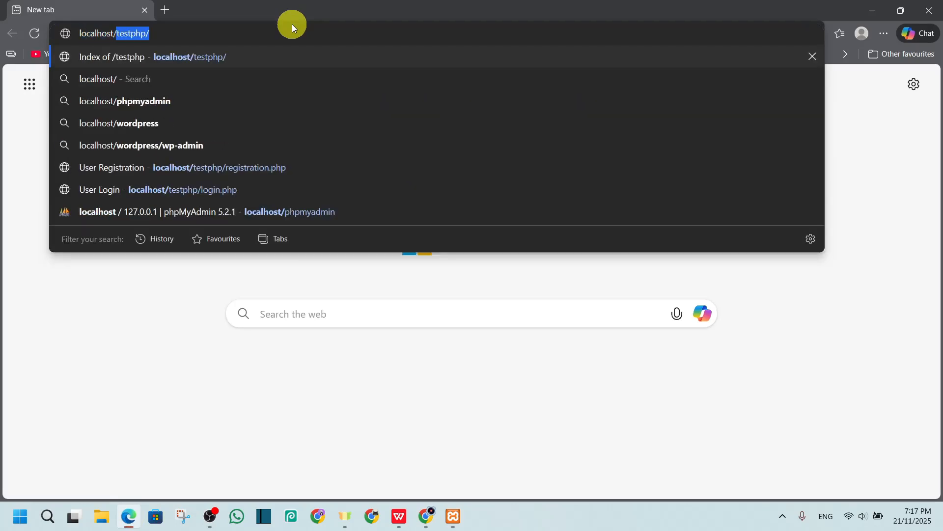
key(BackSpace)
key(Return)
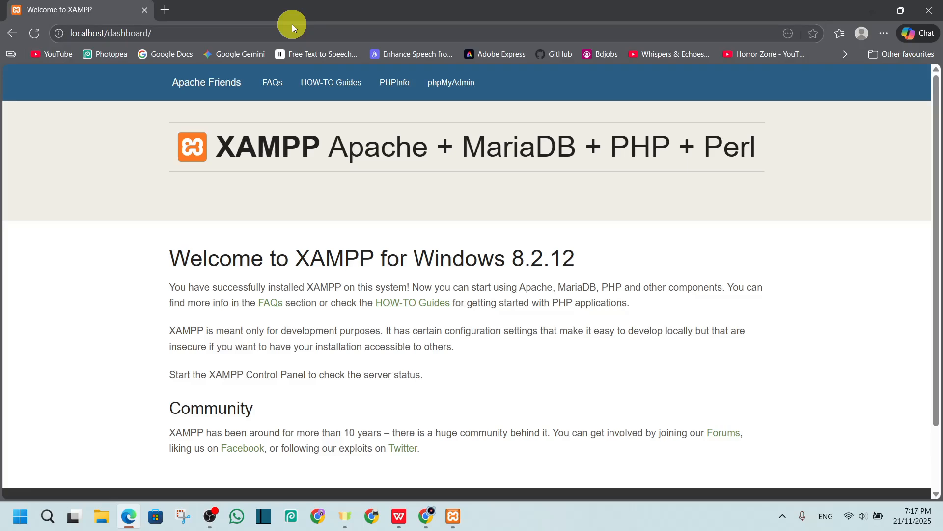
scroll(309, 175, down, 2)
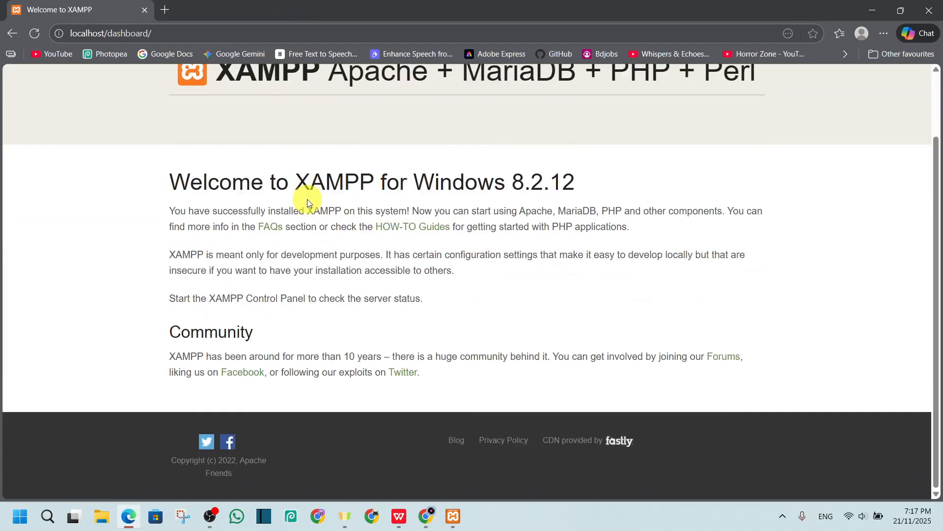
scroll(307, 196, up, 2)
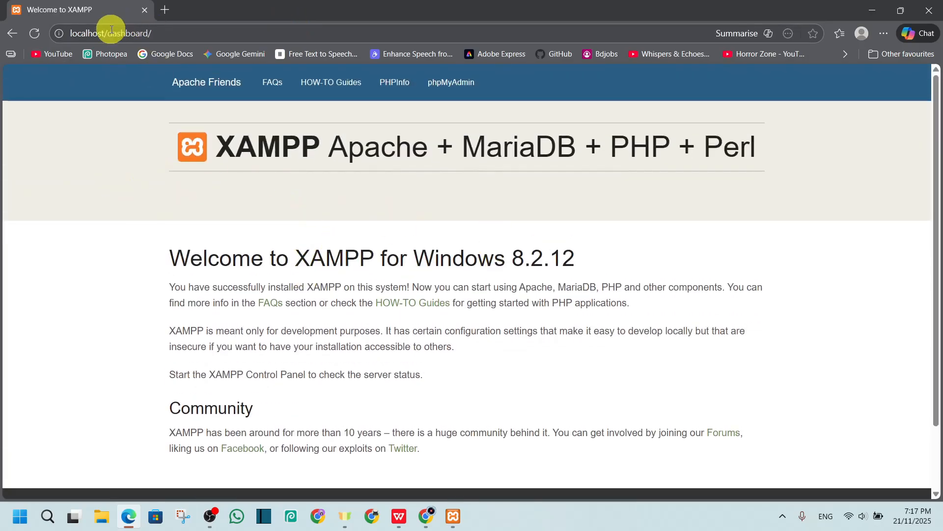
Switch to File Explorer, open the X:\Xampp\htdocs folder and delete all the default files and folders in it
click(103, 518)
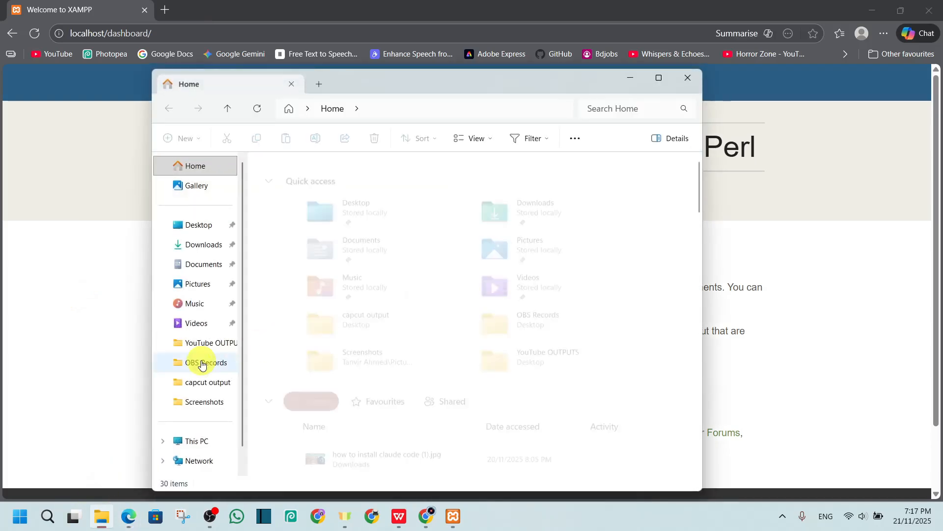
click(199, 443)
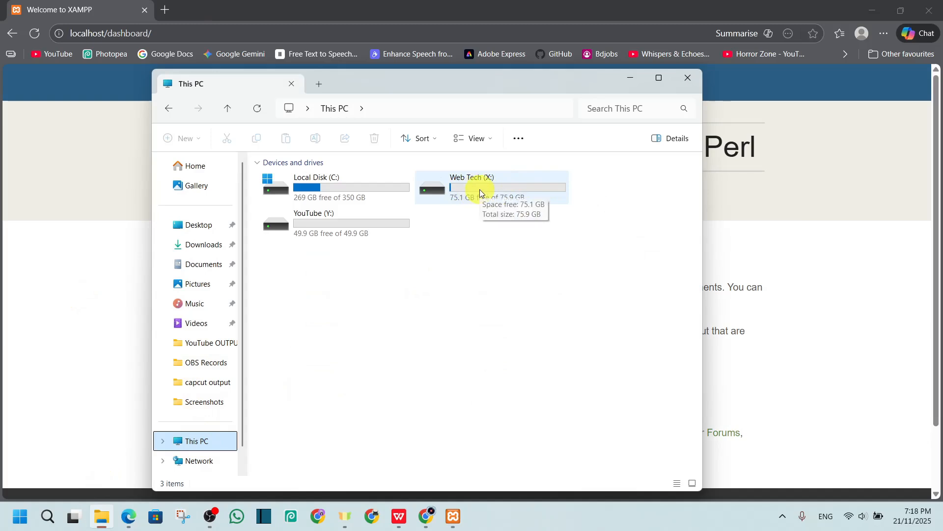
double_click(480, 190)
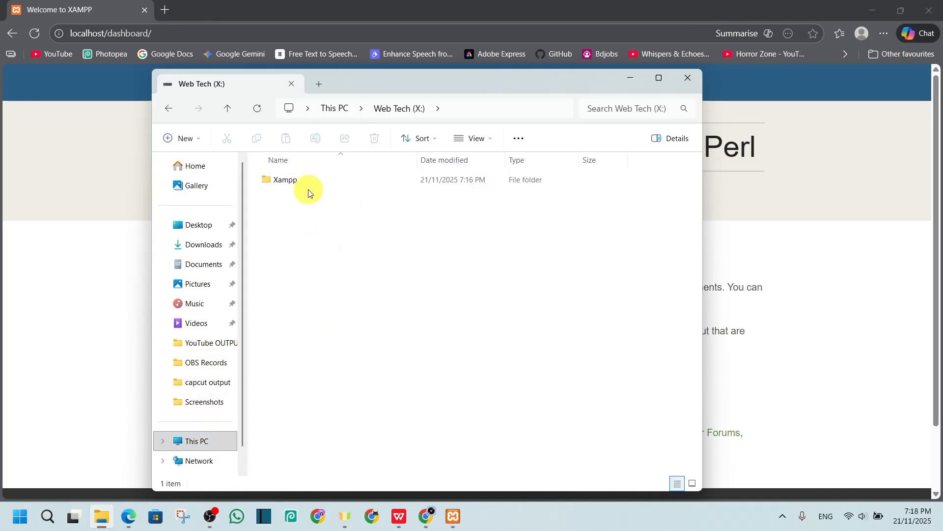
click(298, 183)
double_click(285, 183)
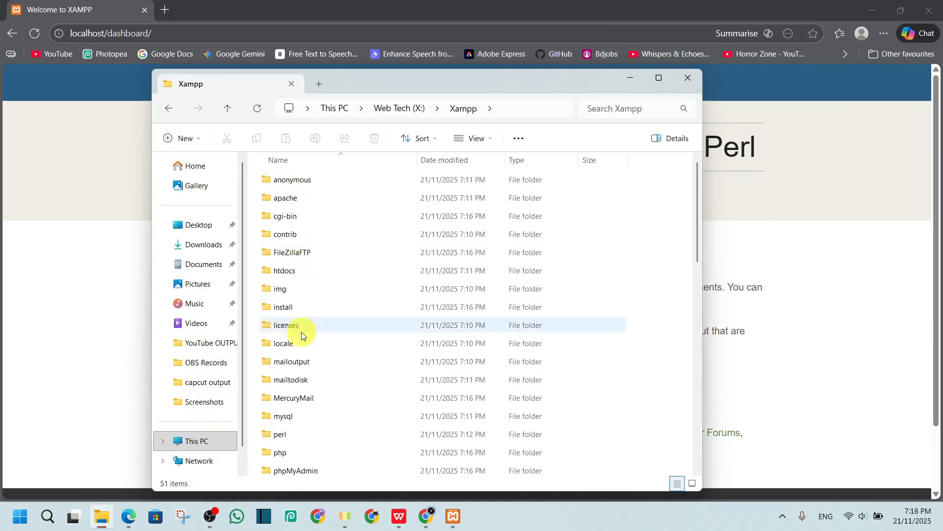
click(286, 275)
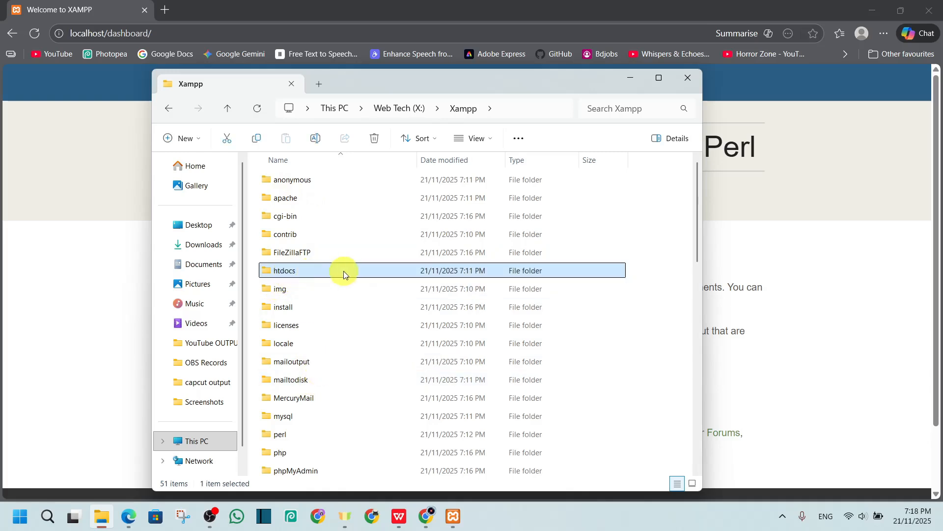
double_click(309, 271)
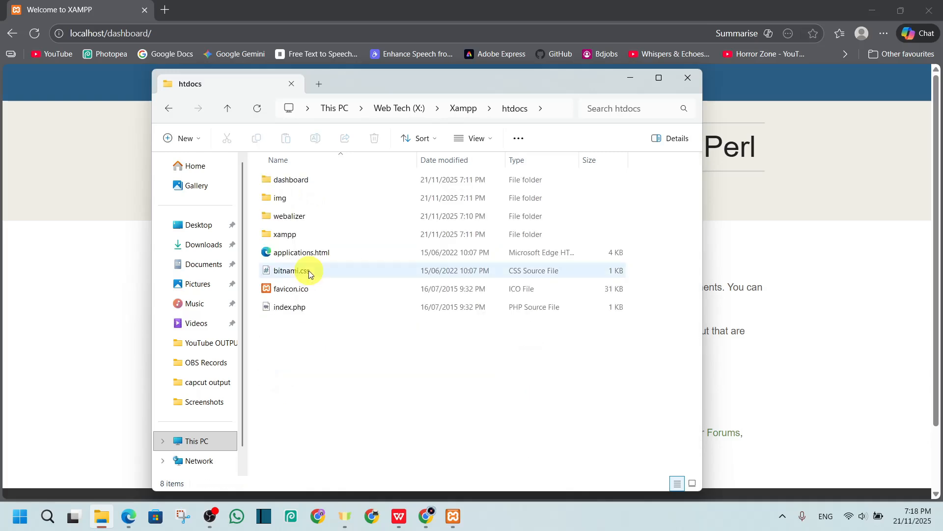
drag(347, 364, 308, 165)
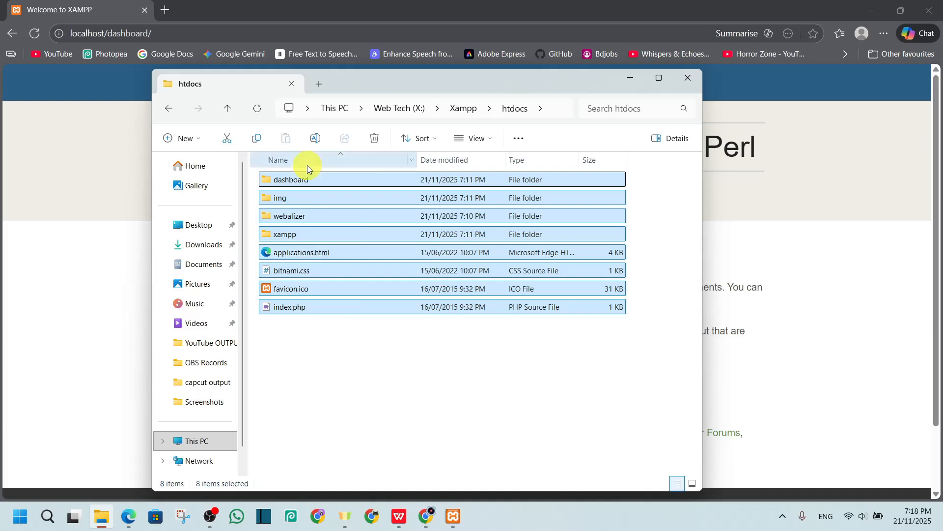
click(372, 142)
Return to Microsoft Edge and load the localhost/ root without the dashboard path
click(80, 169)
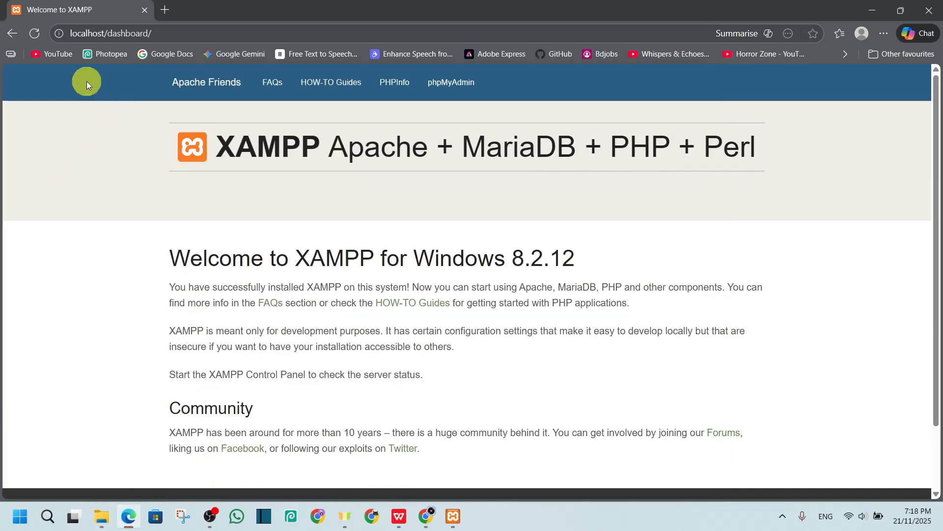
drag(113, 33, 232, 34)
key(BackSpace)
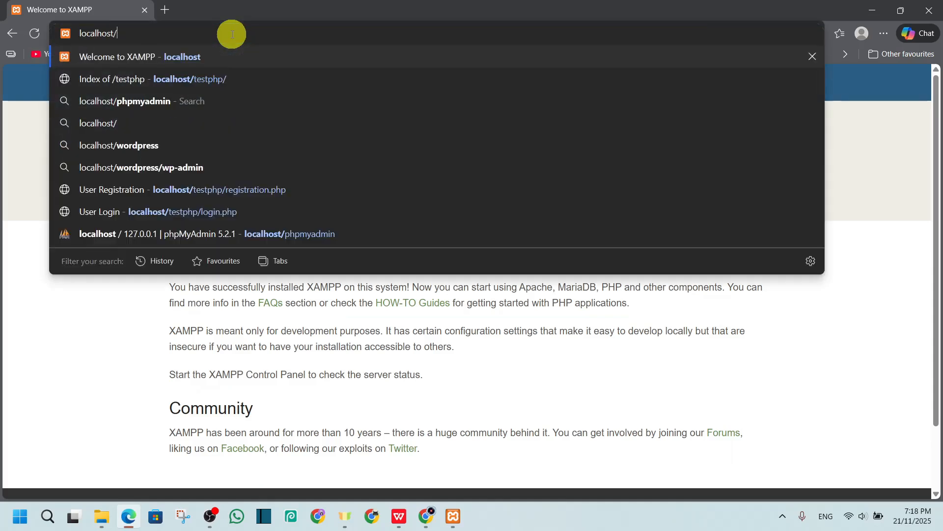
key(Return)
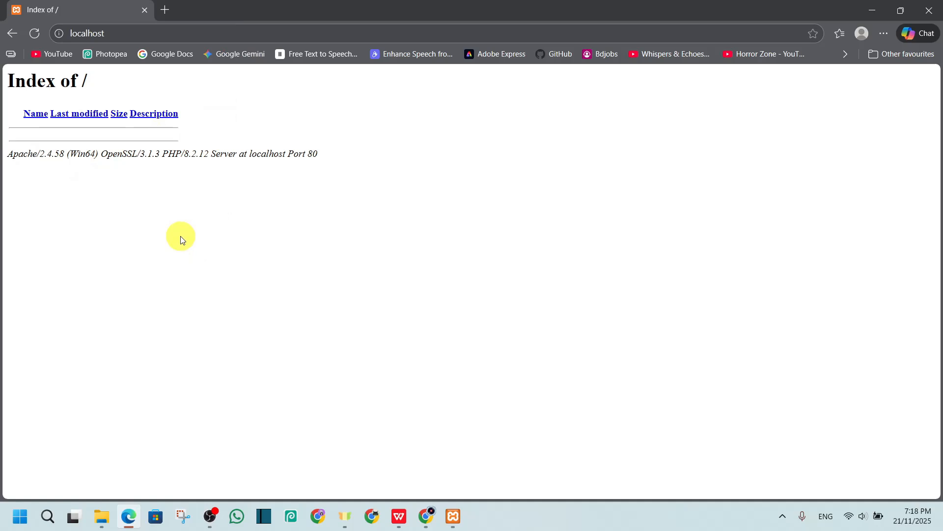
Switch back to File Explorer and create a folder named testphp in htdocs
key(alt+Tab)
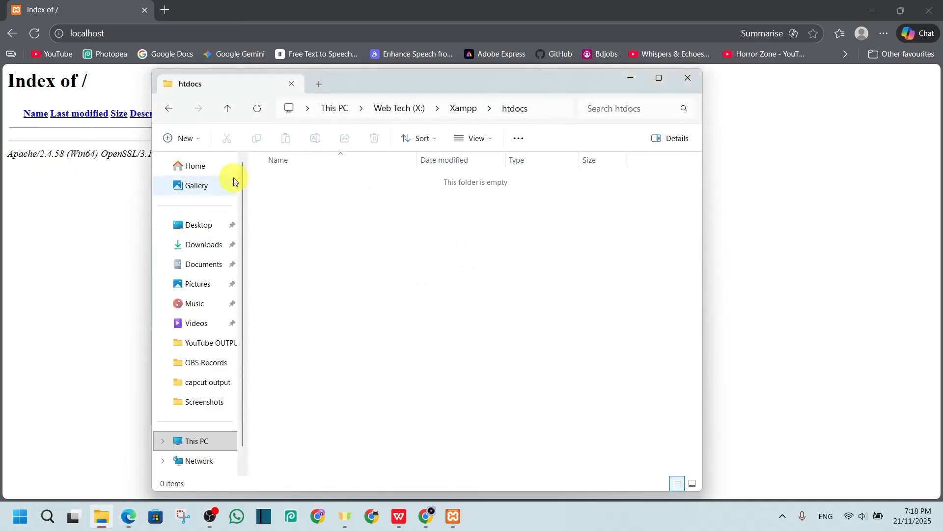
click(180, 138)
click(198, 166)
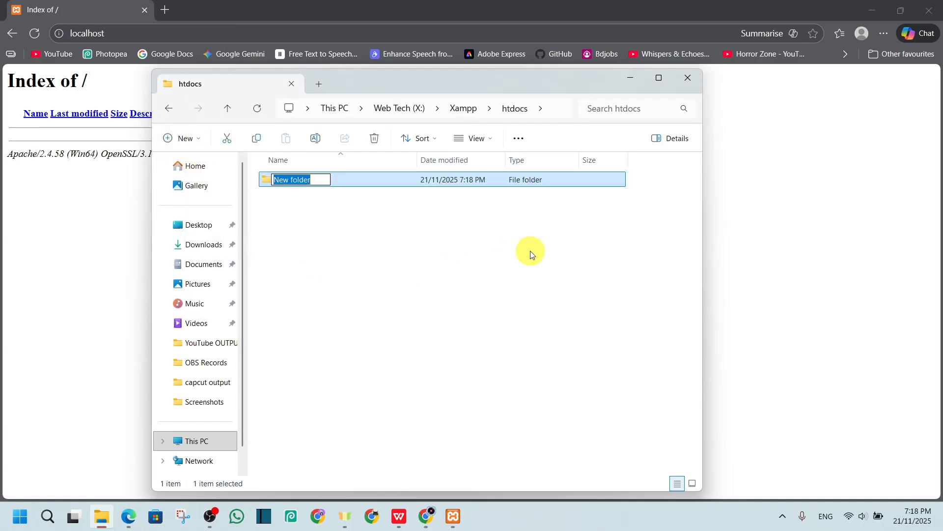
text(testphp)
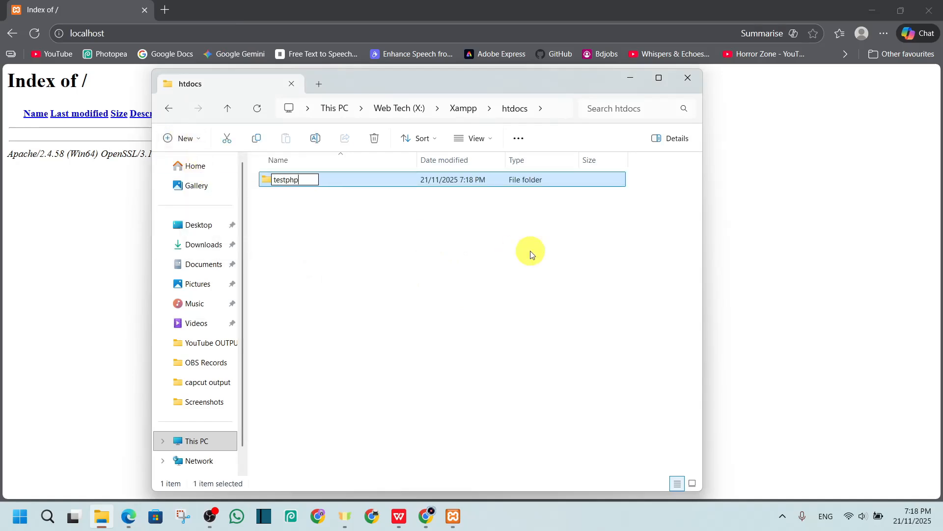
key(Return)
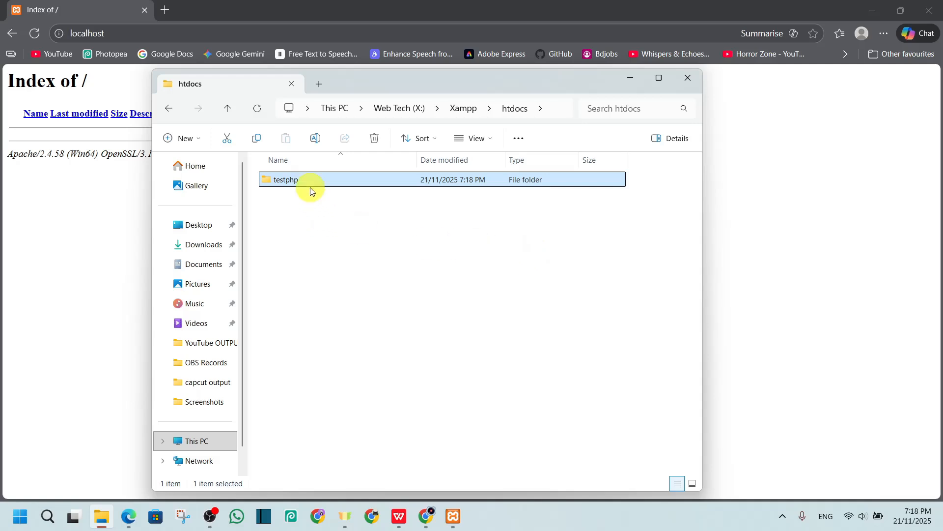
click(289, 219)
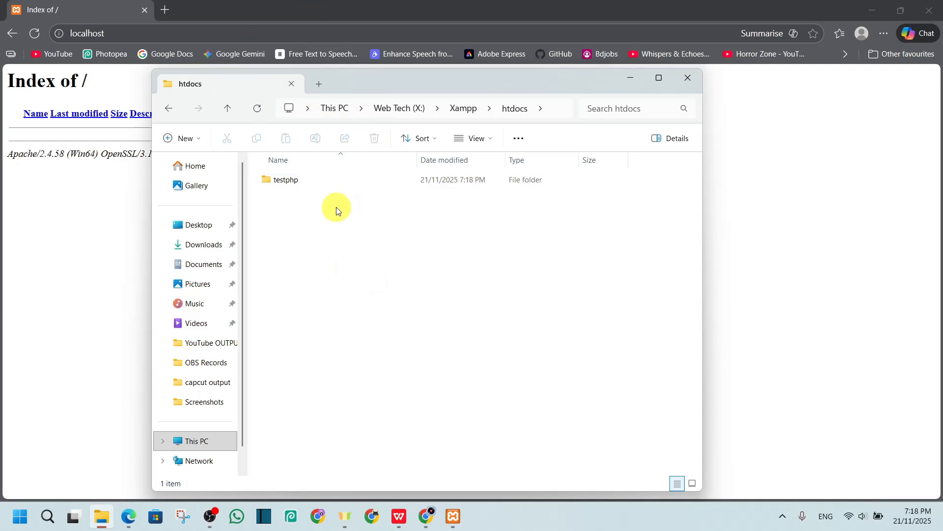
click(179, 138)
click(327, 249)
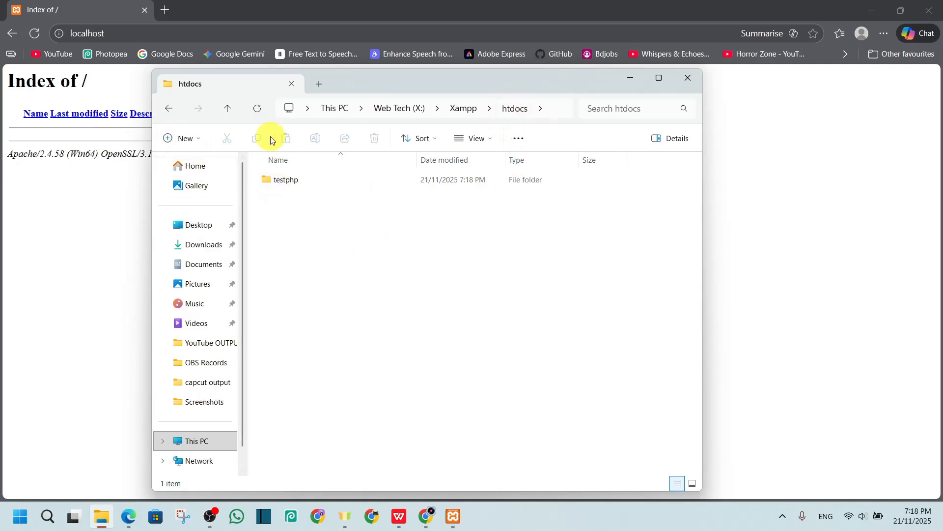
click(227, 108)
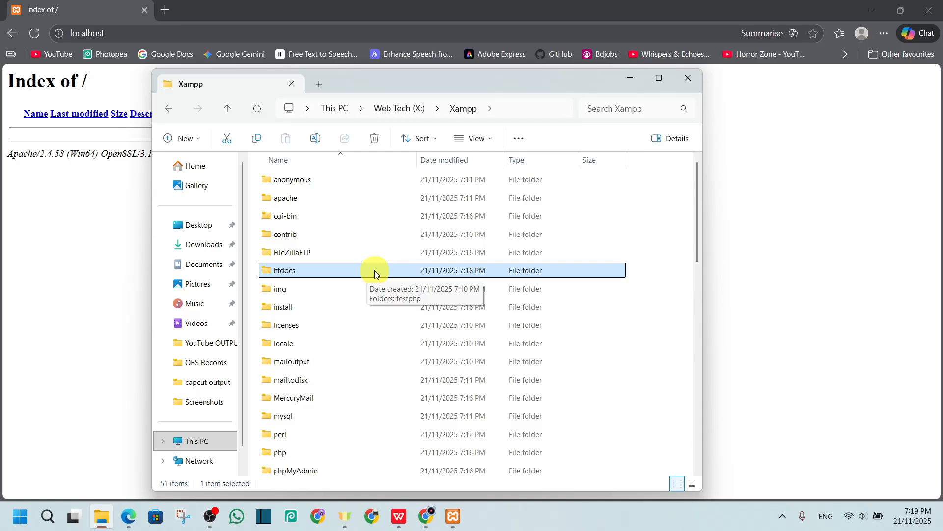
double_click(336, 272)
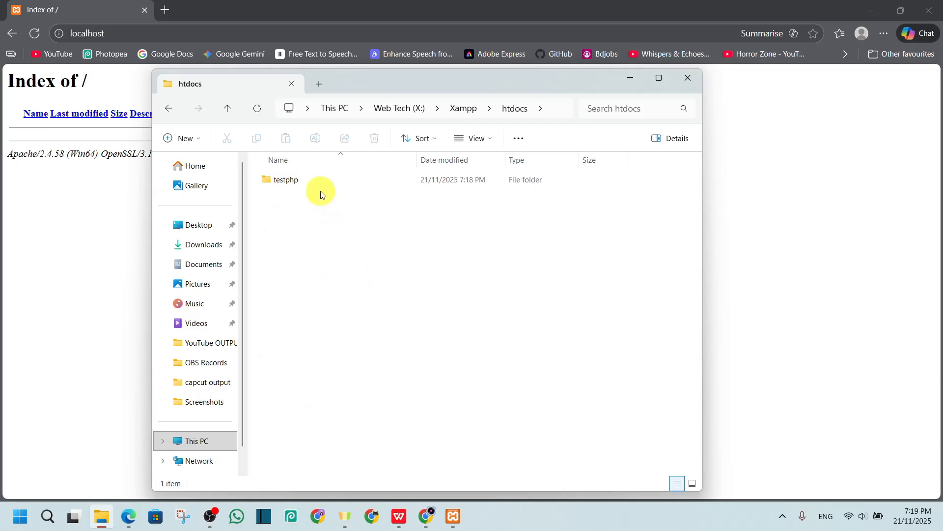
Switch to Microsoft Edge, reload the localhost index and open the testphp/ directory
click(38, 194)
click(34, 34)
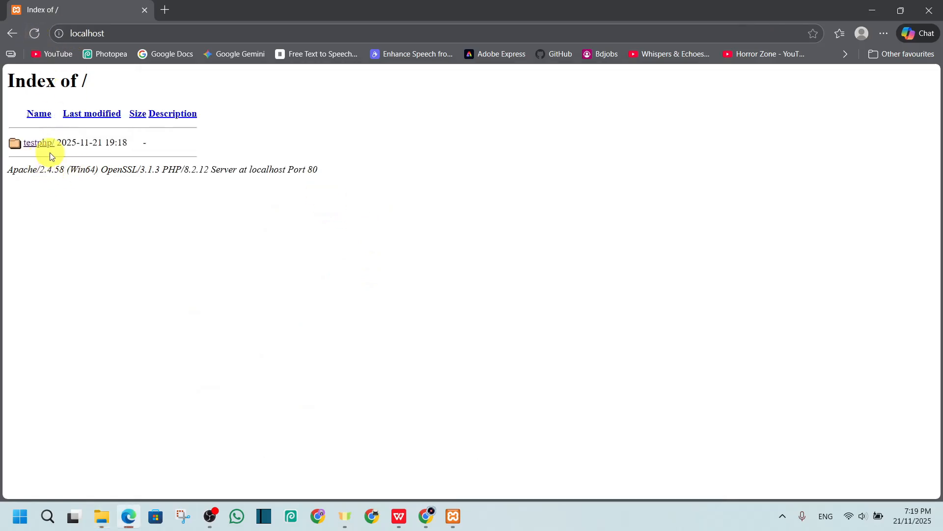
click(23, 147)
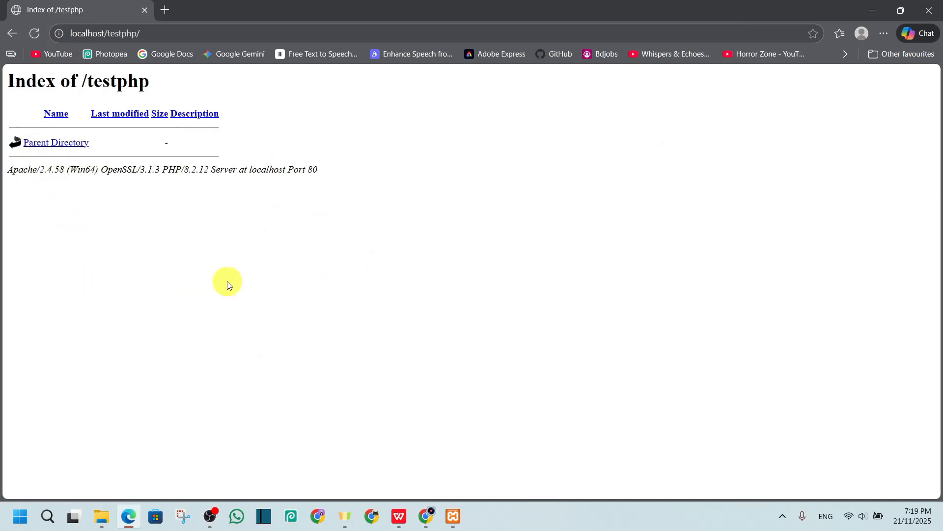
Switch to File Explorer, open the testphp folder and create a new text document with the default name
key(alt+Tab)
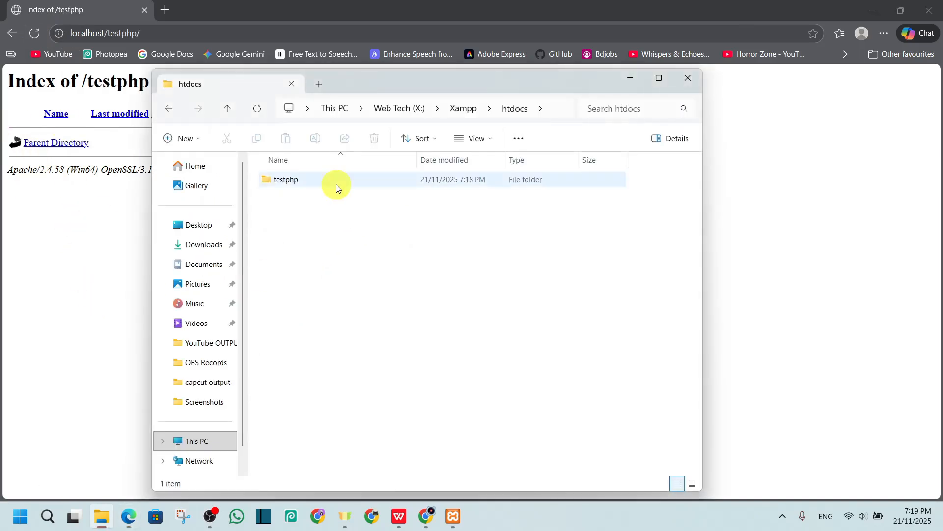
double_click(280, 186)
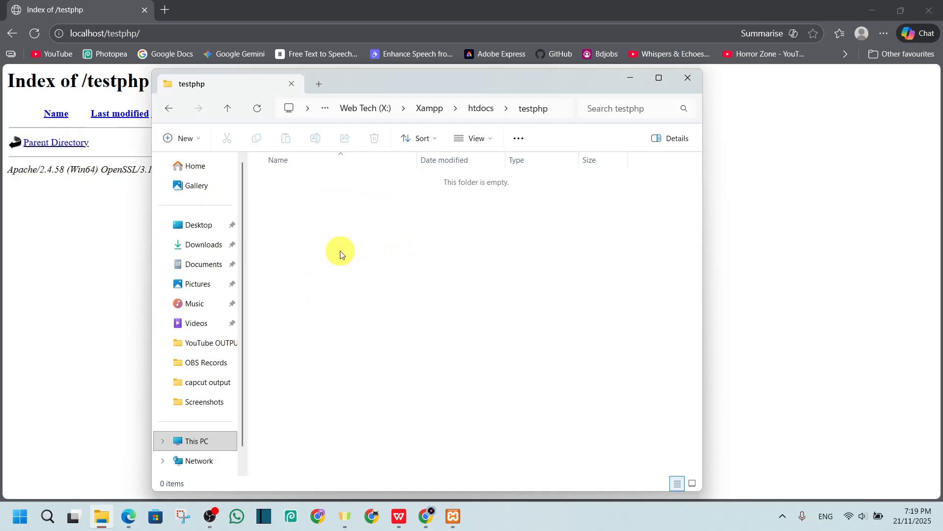
right_click(400, 216)
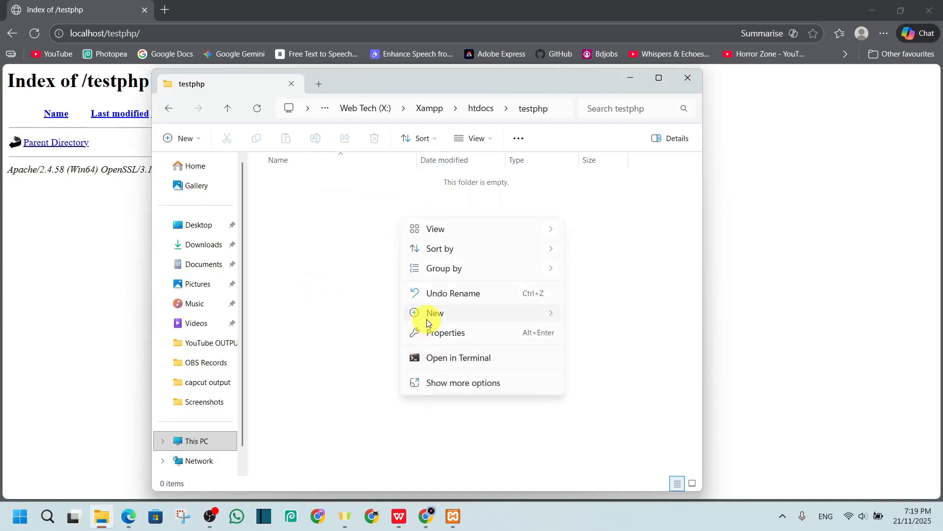
mouse_move(551, 316)
click(606, 375)
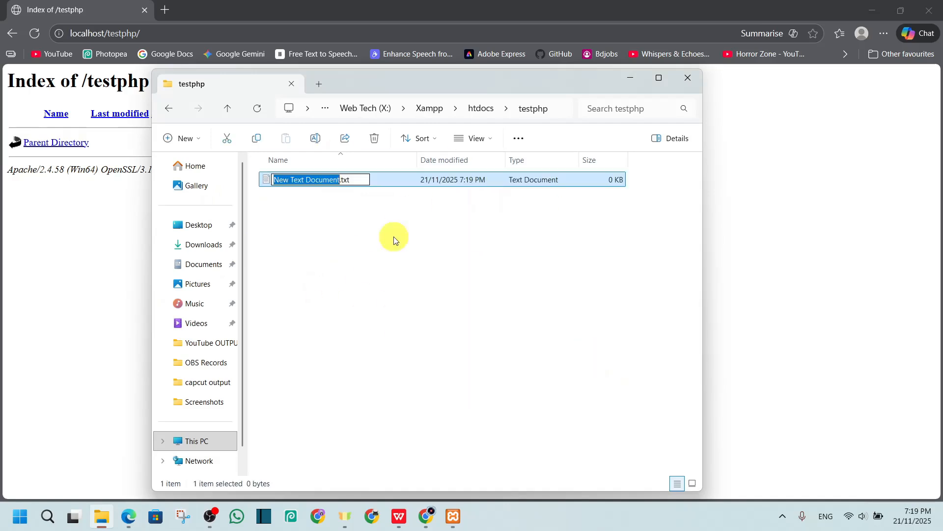
click(362, 213)
click(337, 181)
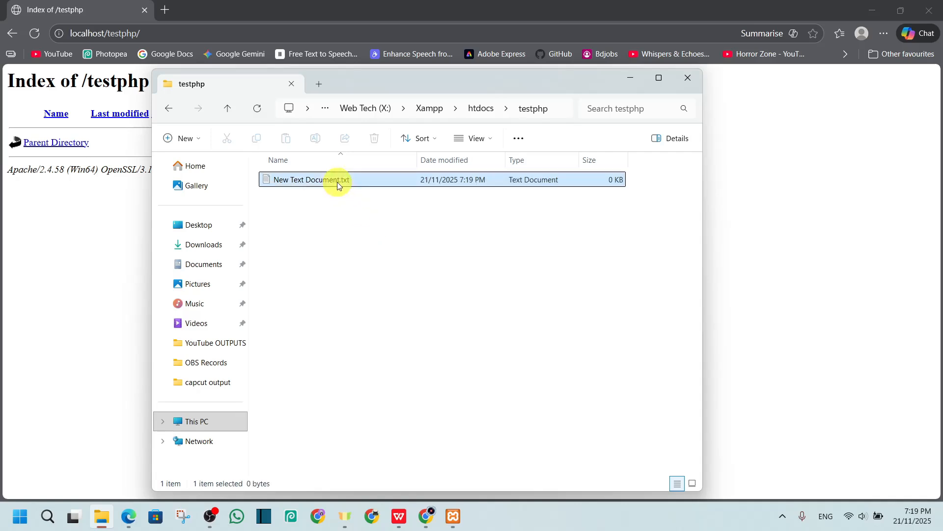
click(407, 291)
Check in the folder's view options whether file name extensions are set to show
click(375, 184)
click(466, 140)
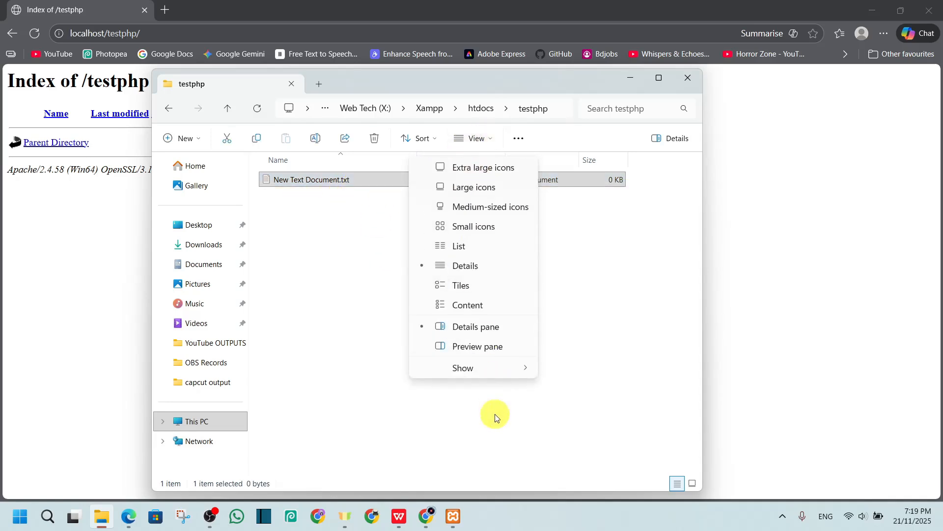
mouse_move(478, 370)
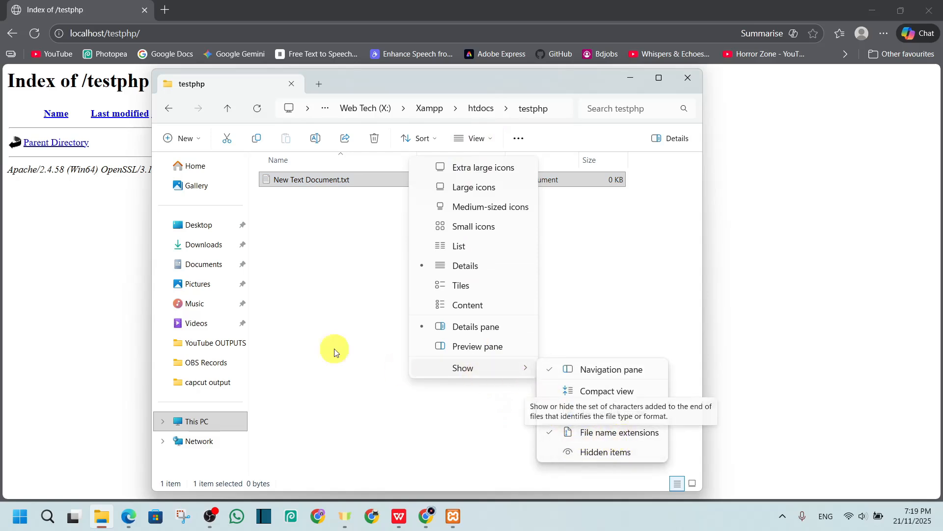
click(331, 270)
Rename the new text document in the testphp folder to index.php
click(339, 183)
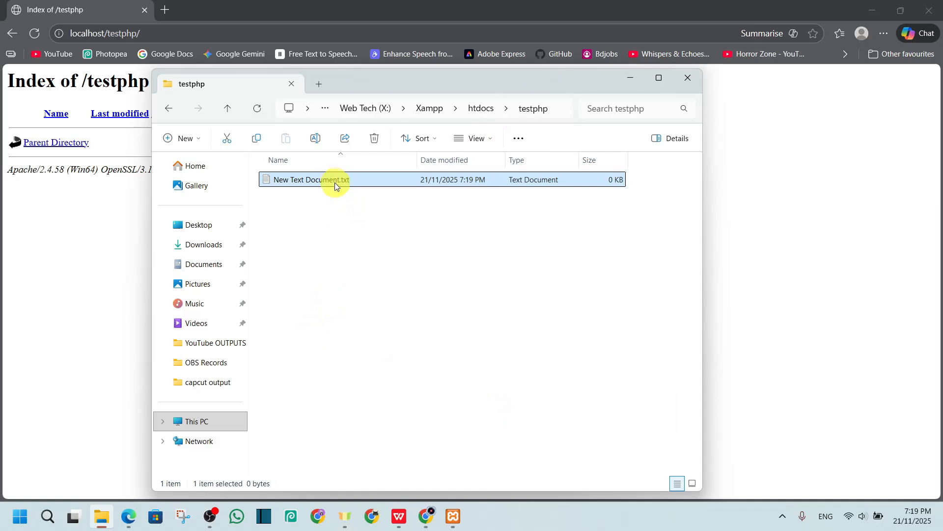
key(F2)
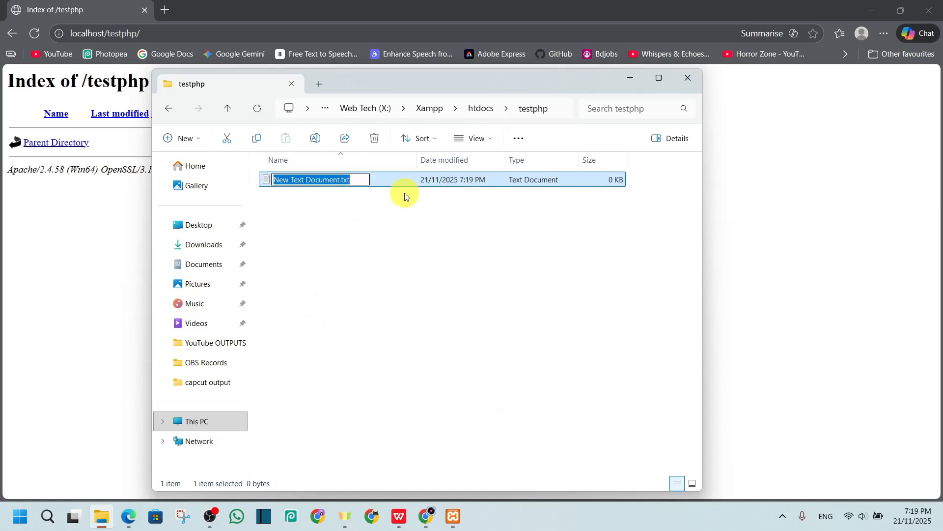
text(ind)
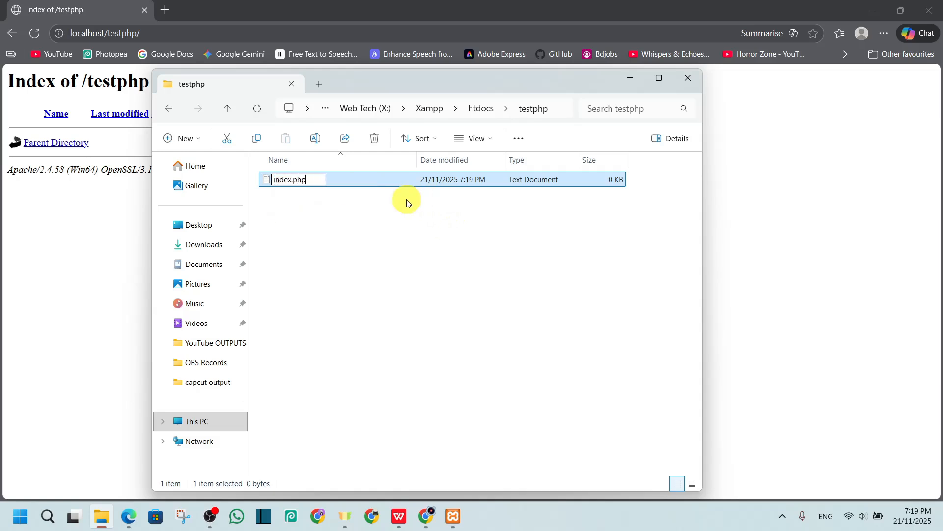
text(ex.php)
key(Return)
click(535, 268)
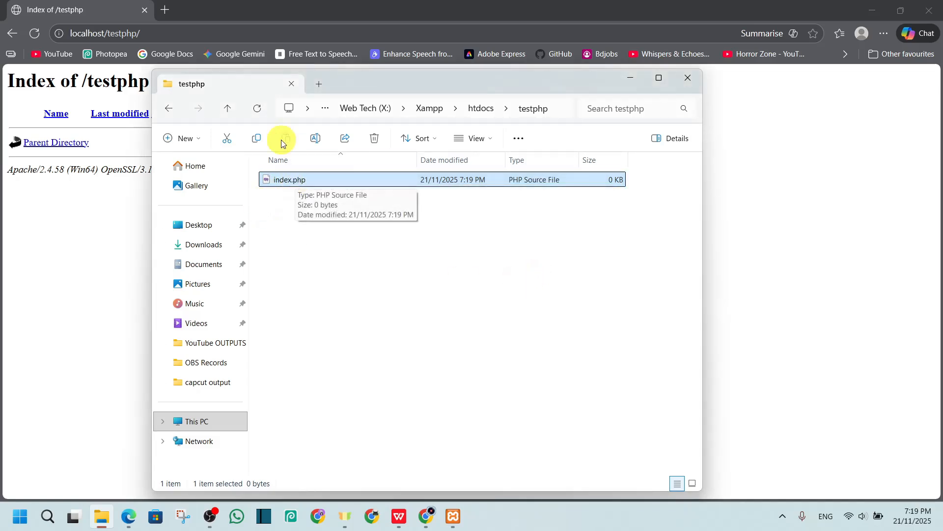
Go back up to the htdocs folder, find Sublime Text among the installed apps and launch it
click(227, 108)
click(372, 254)
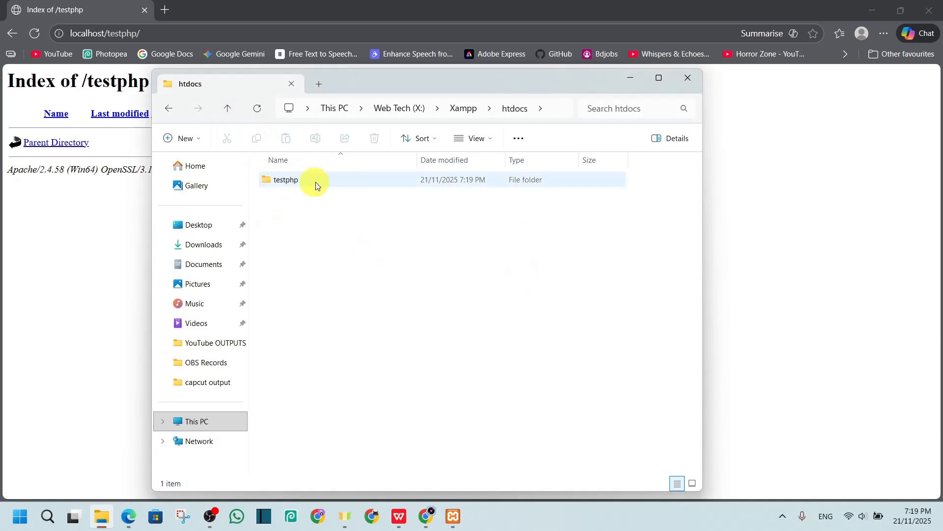
click(19, 517)
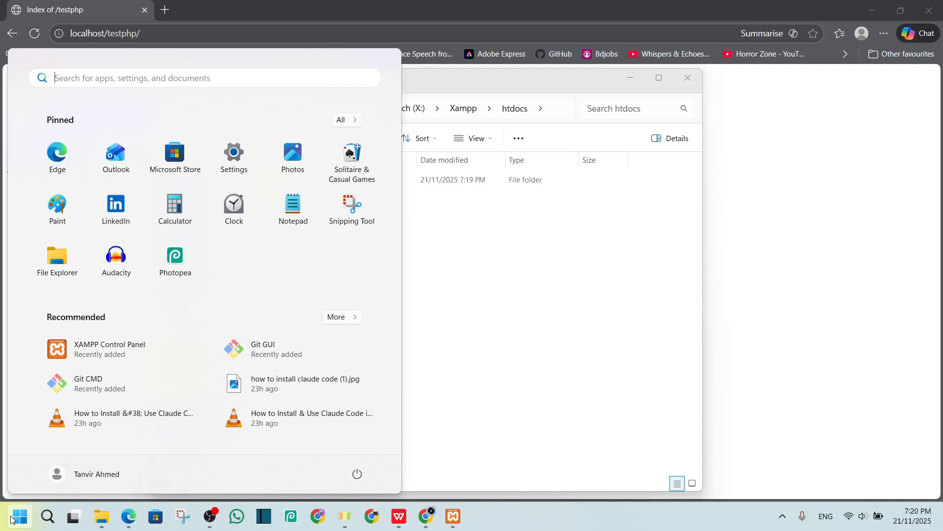
text(sublim)
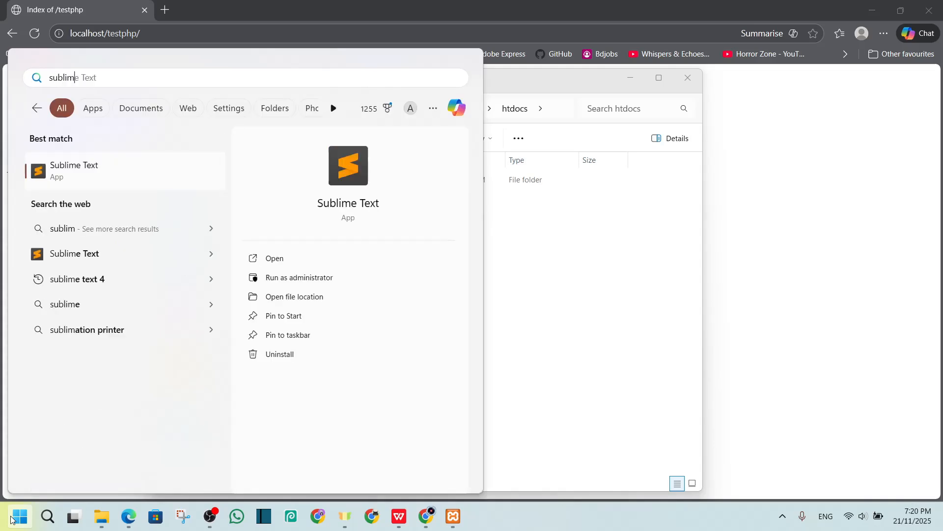
click(128, 170)
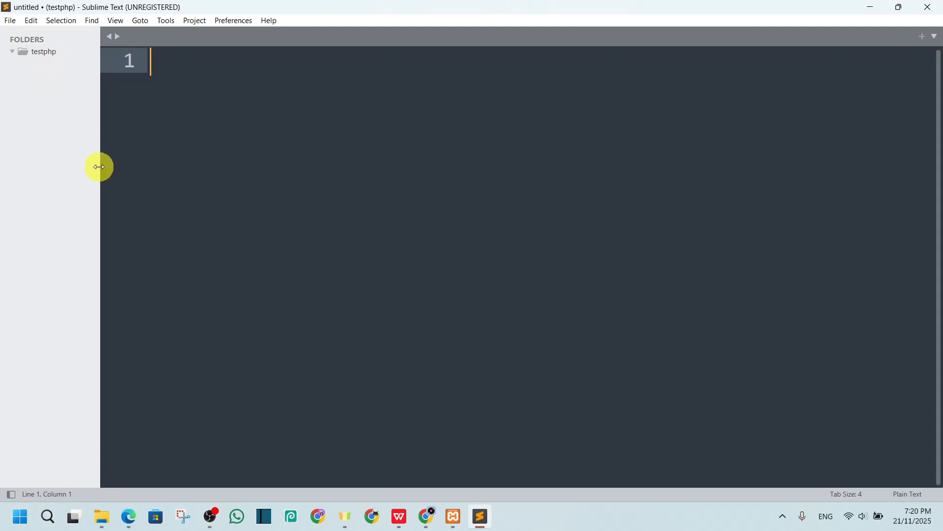
Remove the old testphp folder from the Sublime Text project and add the testphp folder from htdocs in File Explorer
right_click(37, 51)
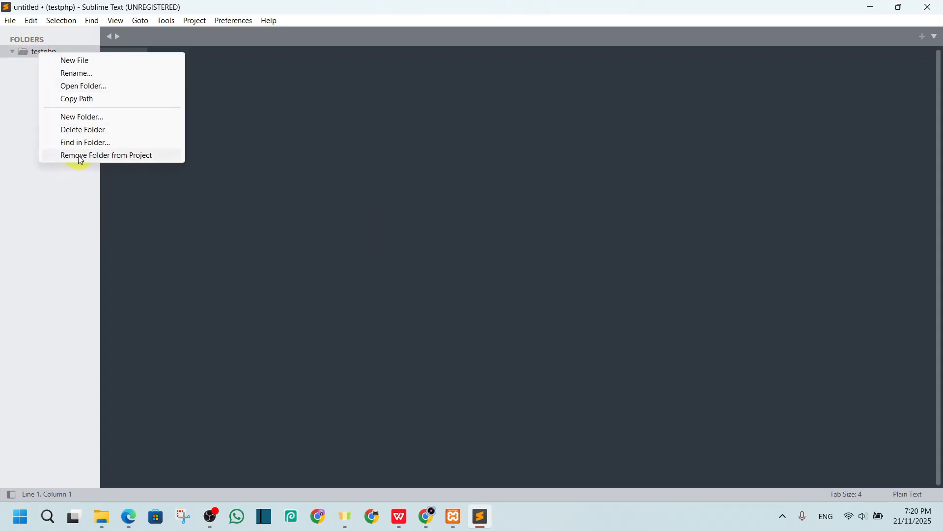
click(80, 156)
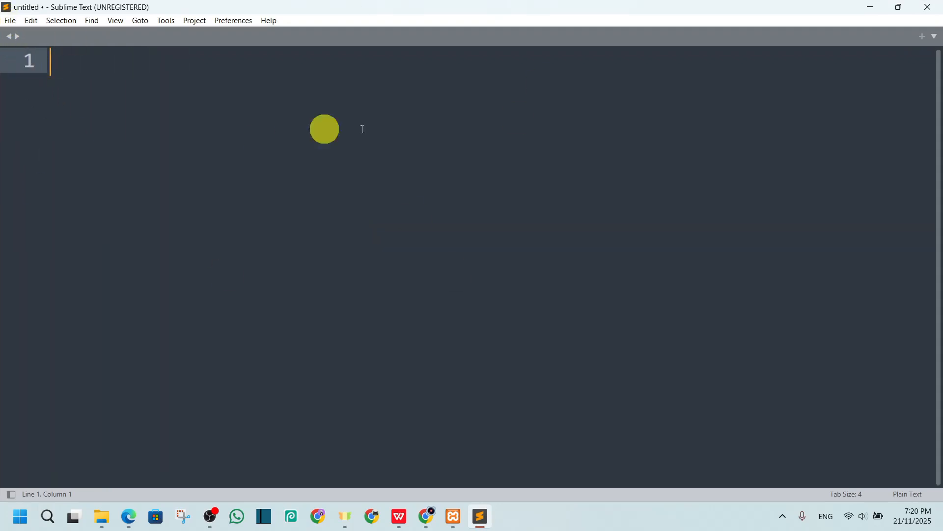
click(100, 517)
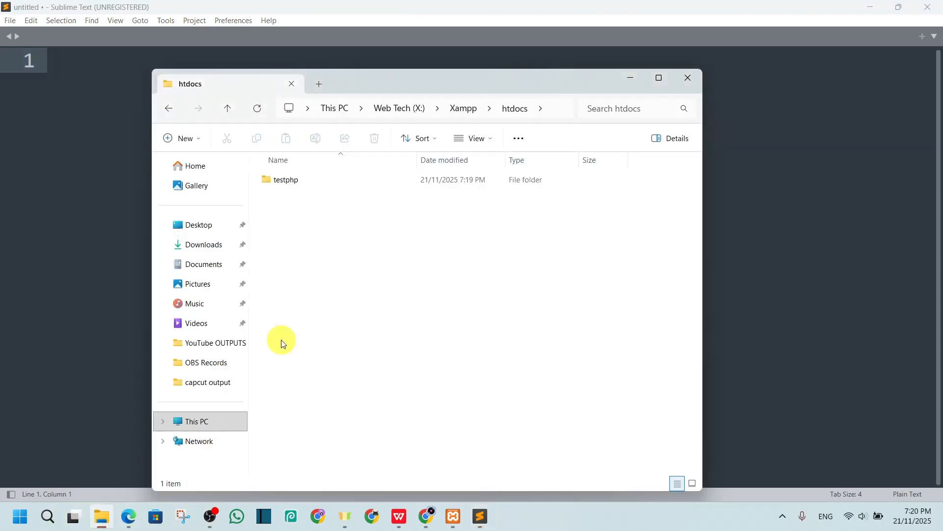
drag(288, 179, 23, 184)
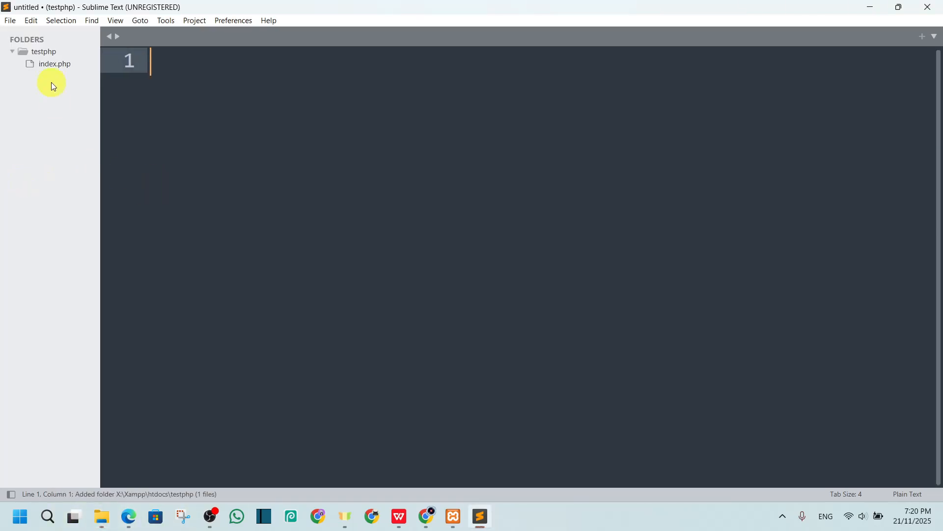
Open index.php, insert the HTML boilerplate with the html snippet and save the file
click(54, 64)
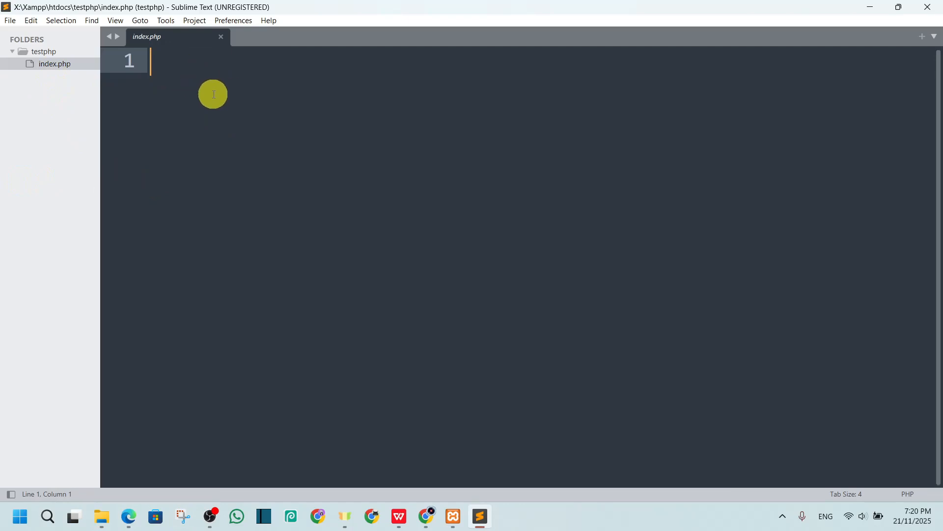
text(html)
key(Tab)
key(ctrl+s)
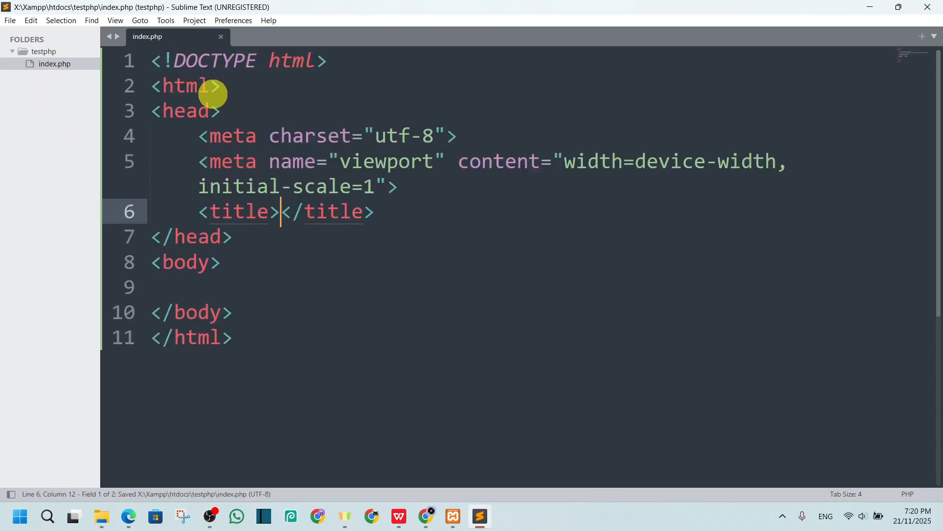
click(229, 293)
key(Tab)
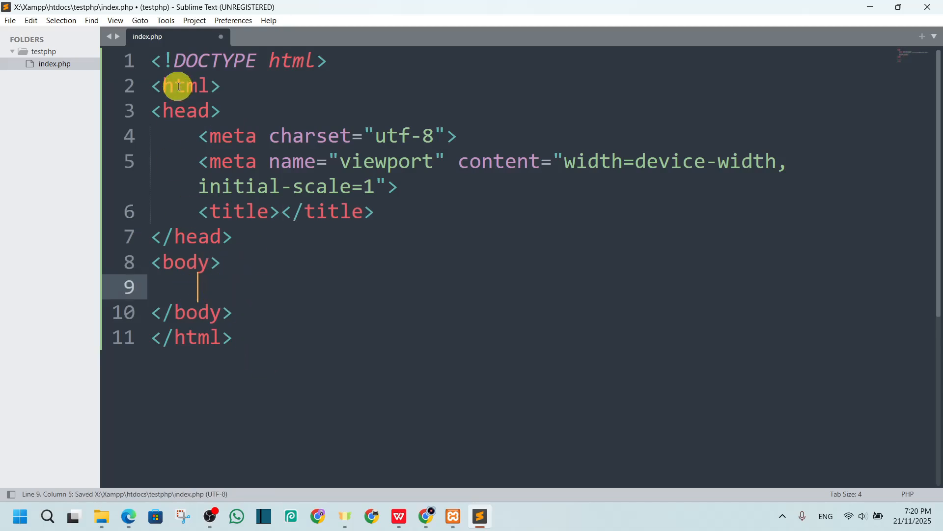
Add a PHP block above the DOCTYPE line, with <?php and ?> on separate lines and blank lines between them
click(161, 60)
key(Return)
key(Return)
key(Up)
key(Up)
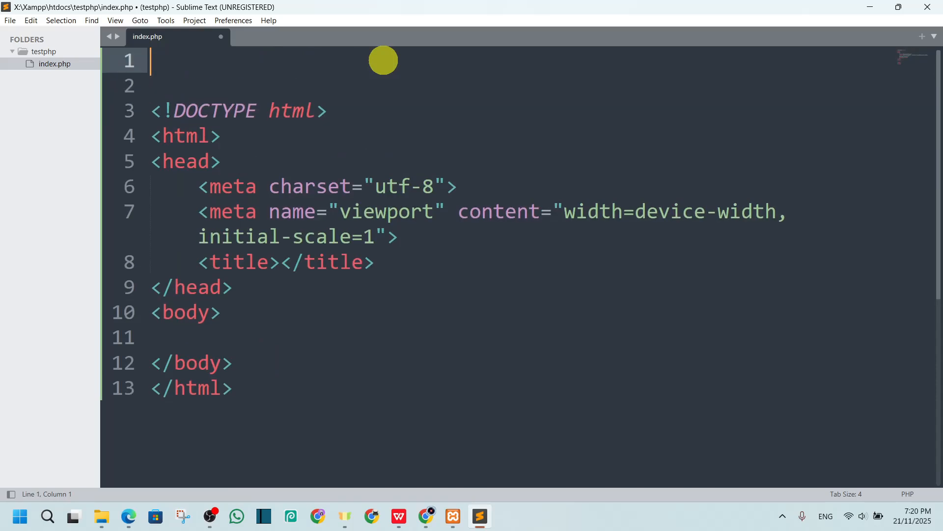
text(<?php?>)
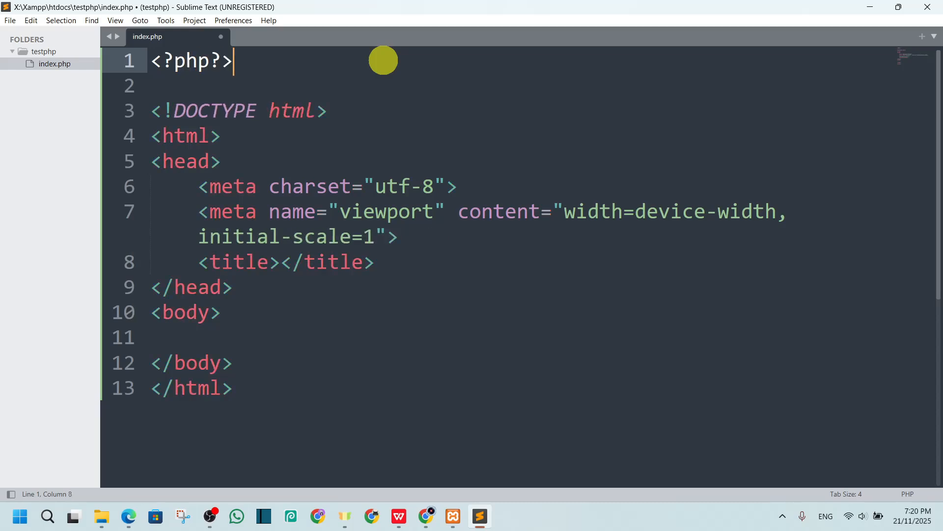
key(Return)
key(Return)
key(Return)
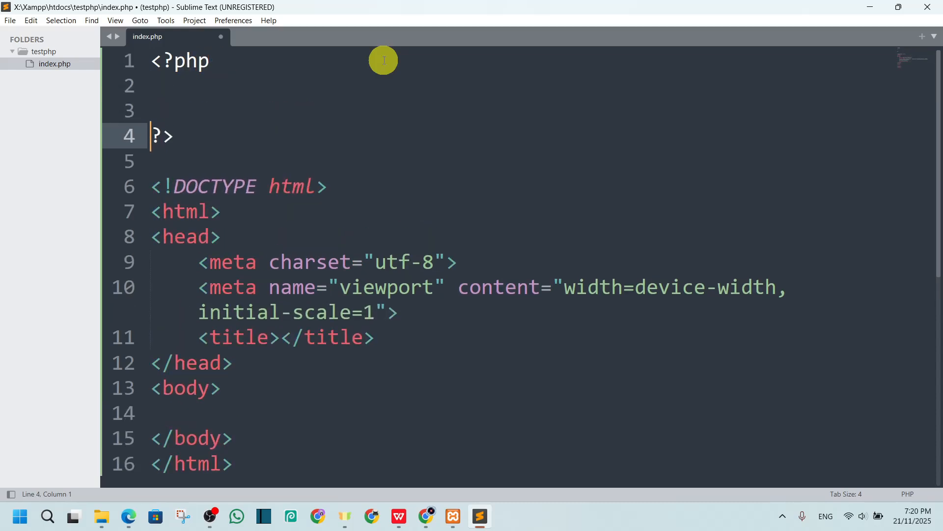
Inside the PHP block, add echo "This is php page"; and save index.php
key(Up)
text(echo)
key(Tab)
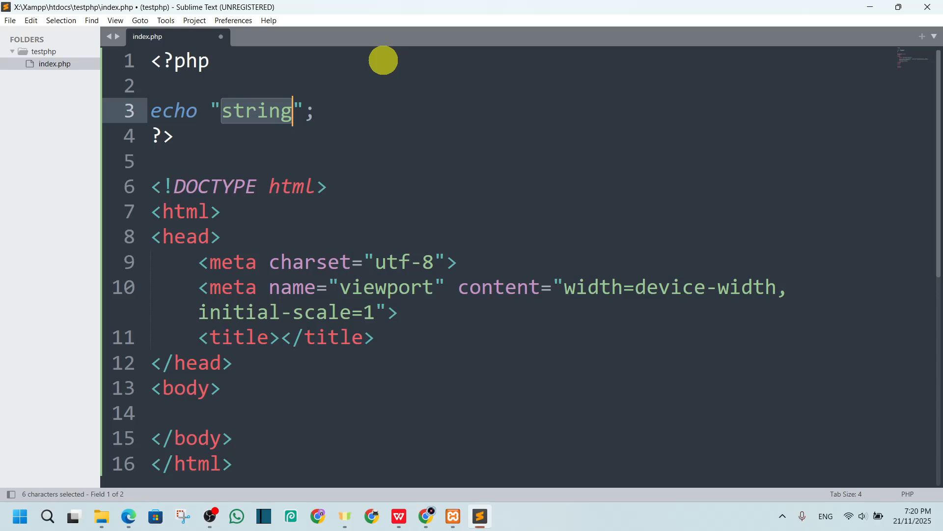
text(This is )
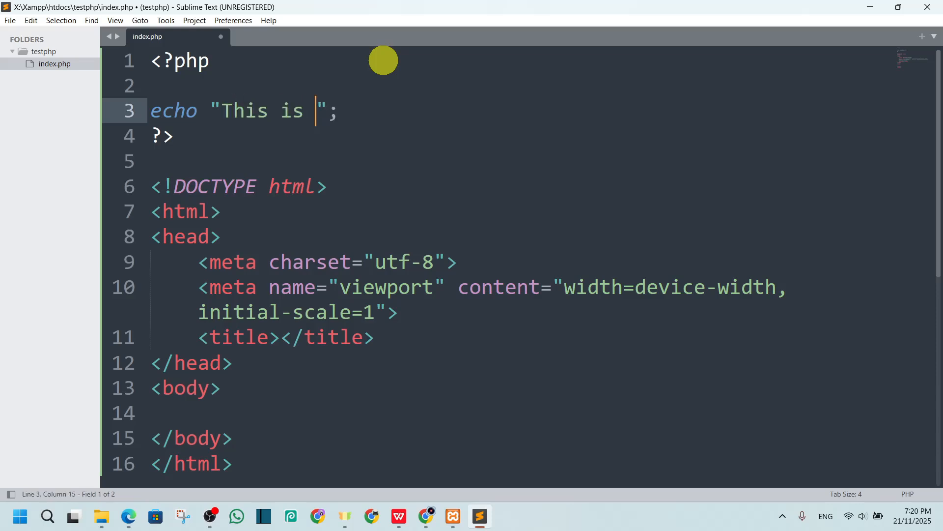
text(php page)
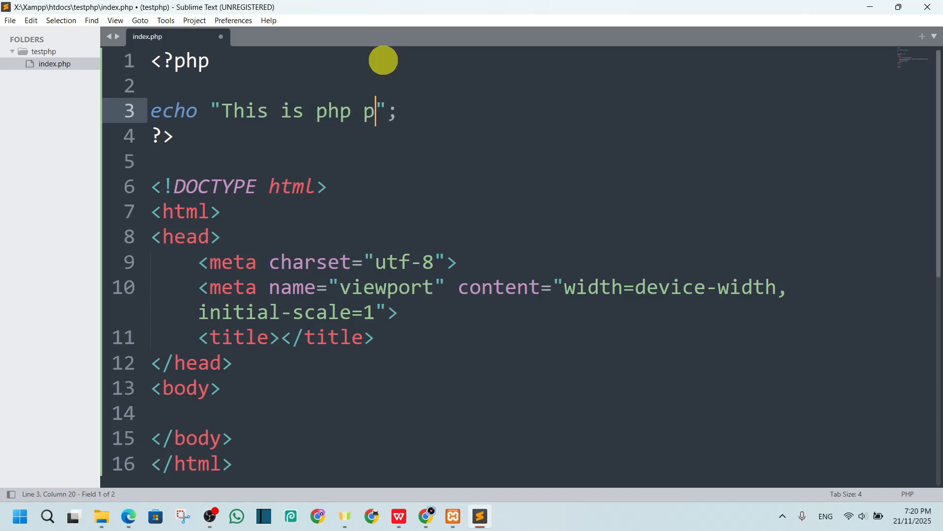
key(ctrl+s)
Add an h1 heading reading "Welcome to our website" inside the body and save index.php
click(238, 406)
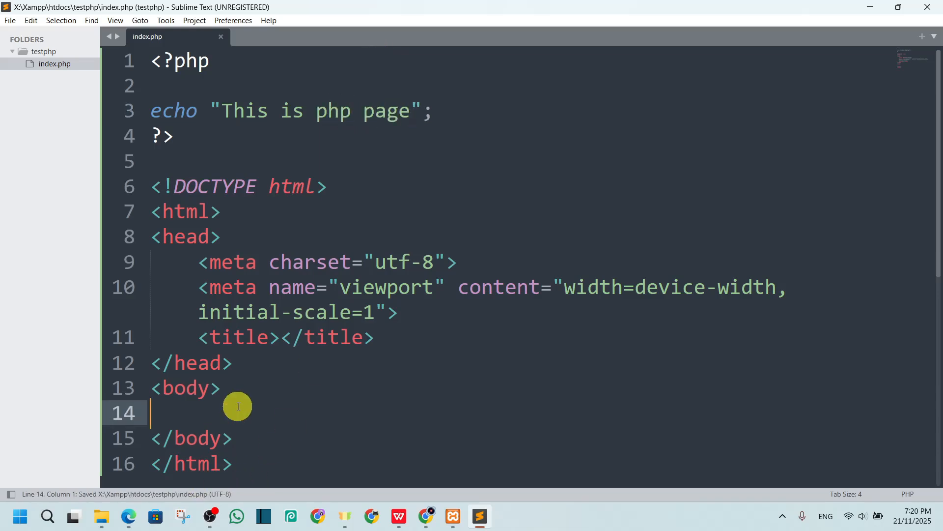
key(Tab)
text(h1)
key(Tab)
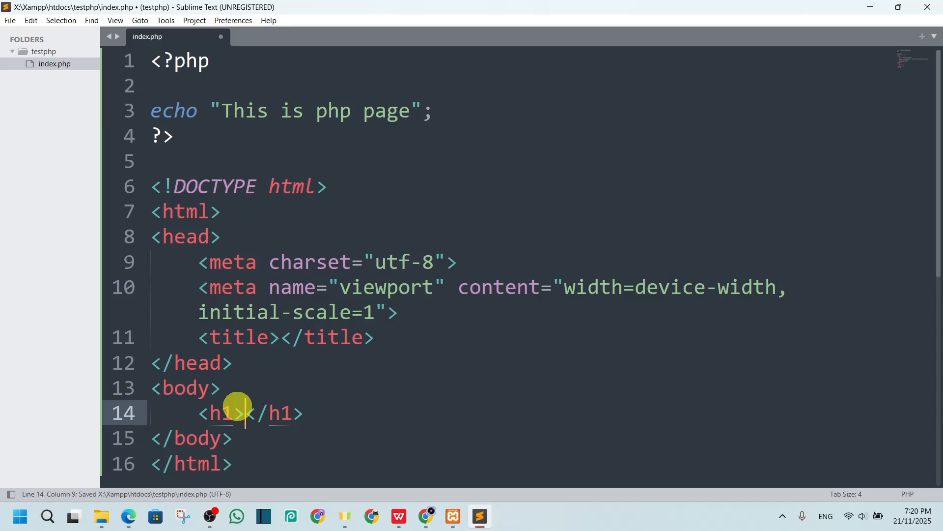
text(Welcome to o)
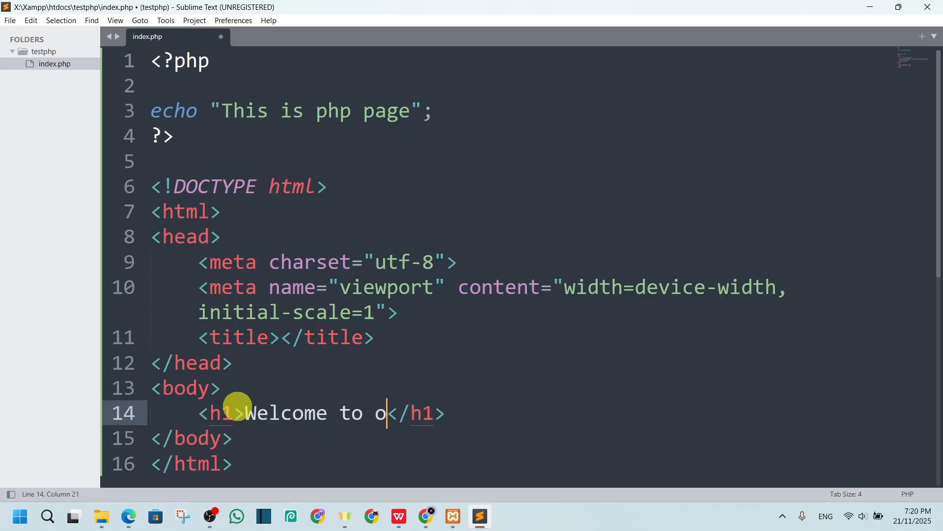
text(ur webs)
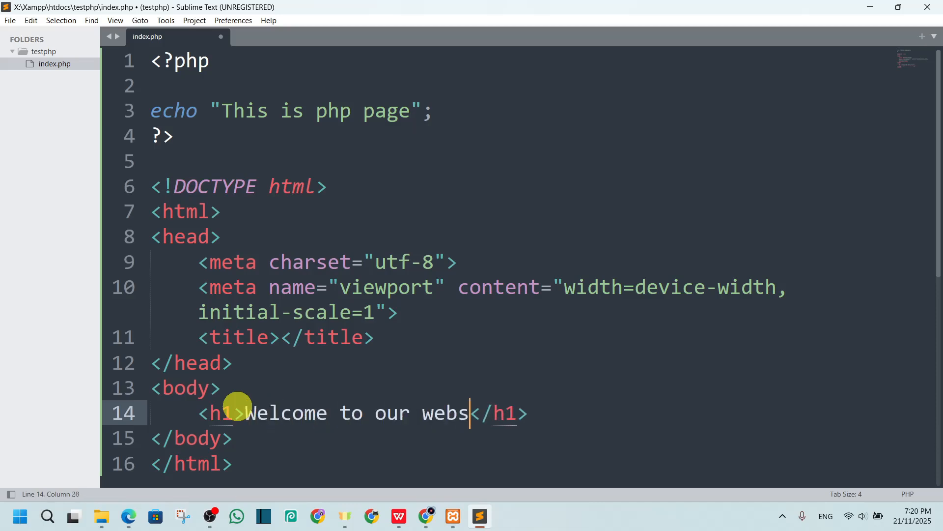
text(ite)
key(ctrl+s)
Minimize File Explorer, switch to Microsoft Edge and reload localhost/testphp/
key(alt+Tab)
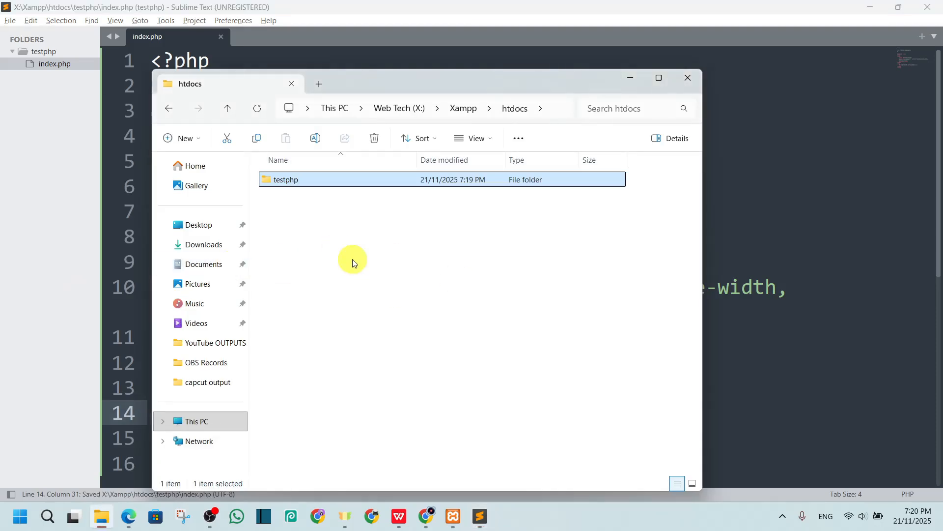
click(631, 79)
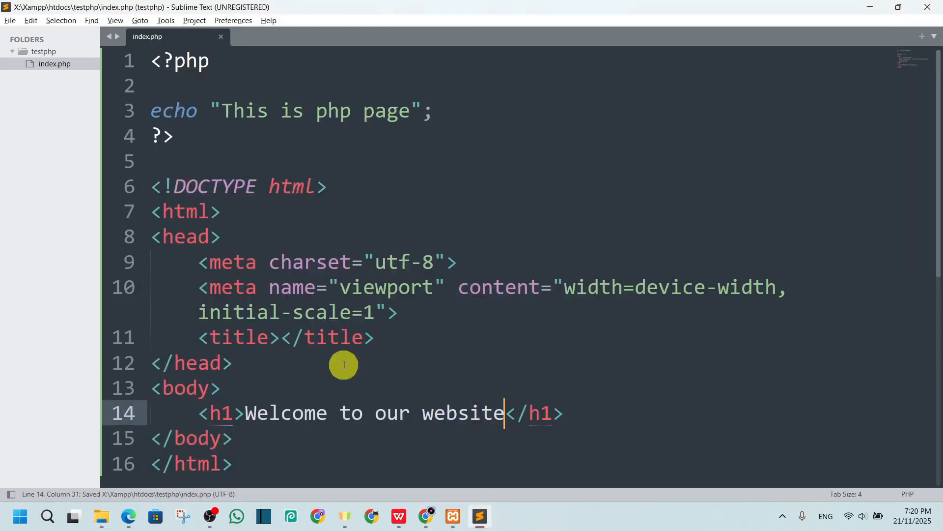
click(127, 517)
click(35, 41)
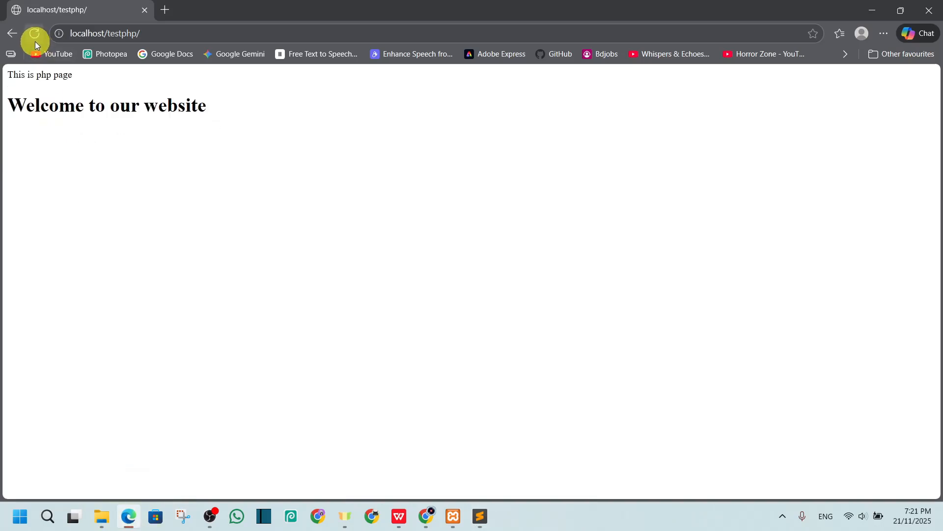
Examine the testphp part of the page address and the echoed PHP text and heading on the page
click(190, 28)
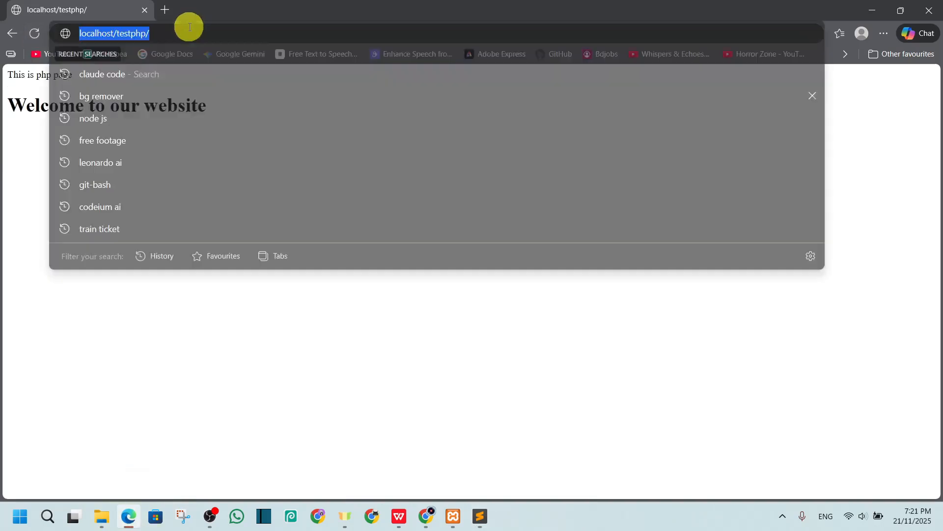
click(163, 31)
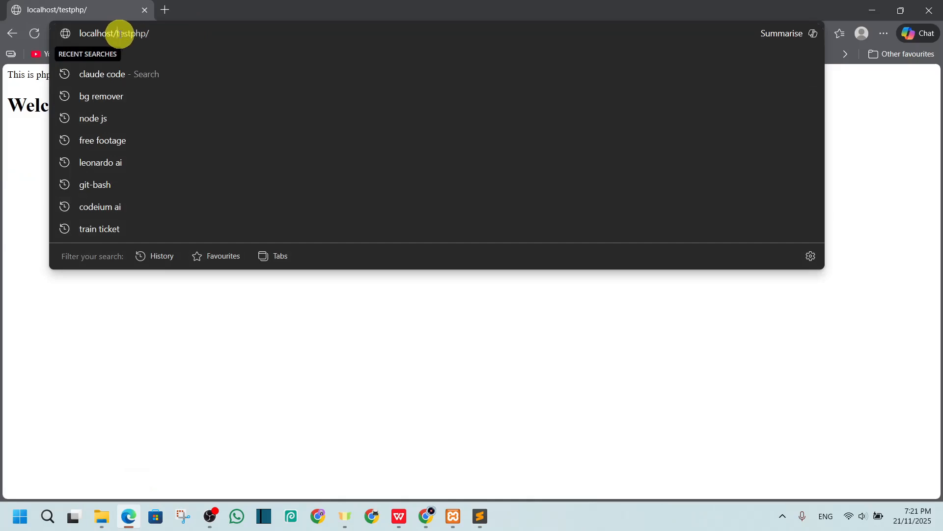
drag(118, 32, 168, 30)
click(211, 32)
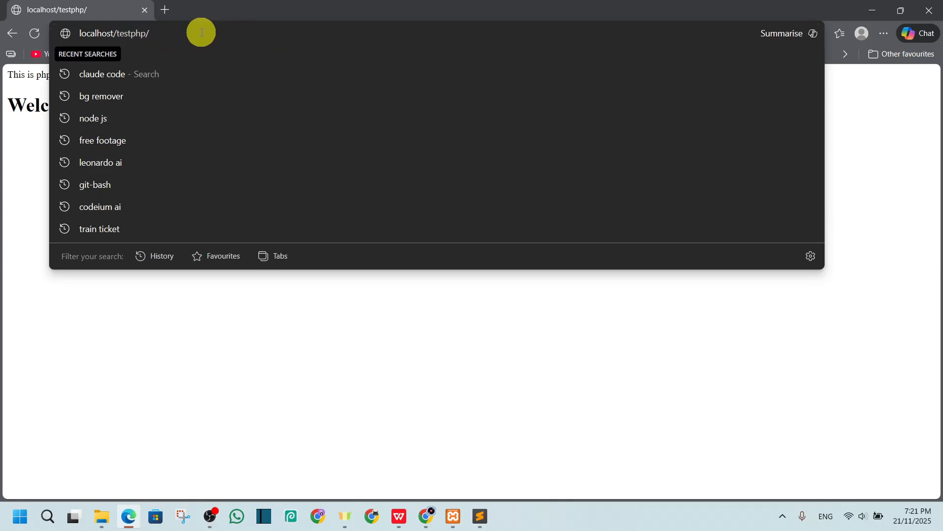
click(295, 445)
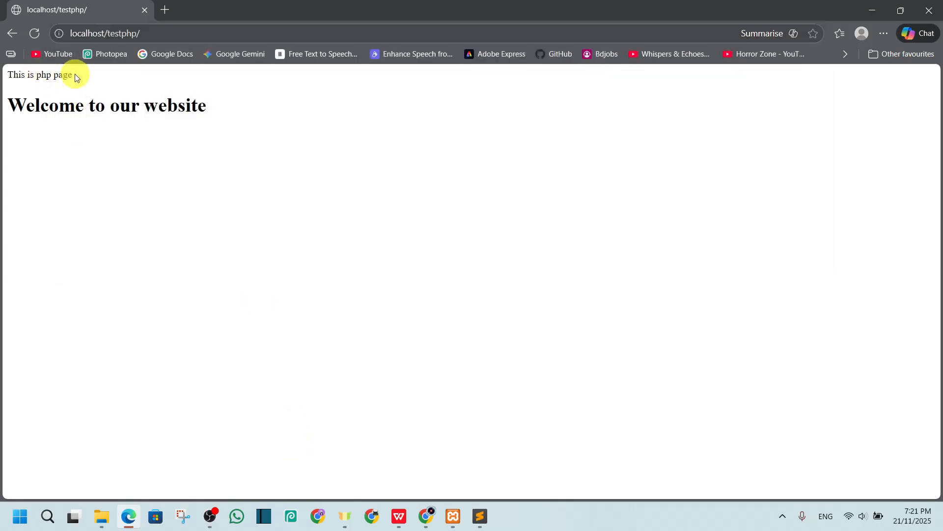
drag(11, 105, 204, 105)
drag(78, 84, 36, 76)
click(16, 131)
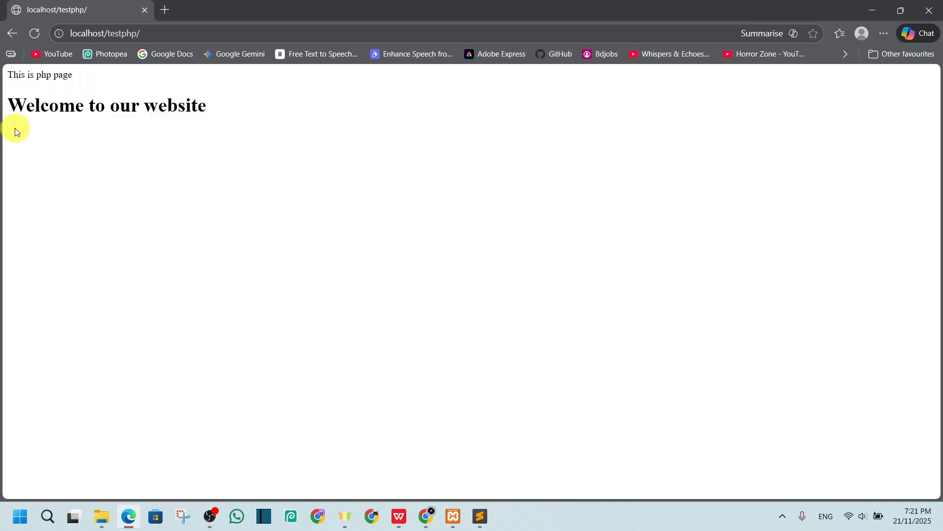
drag(11, 107, 234, 175)
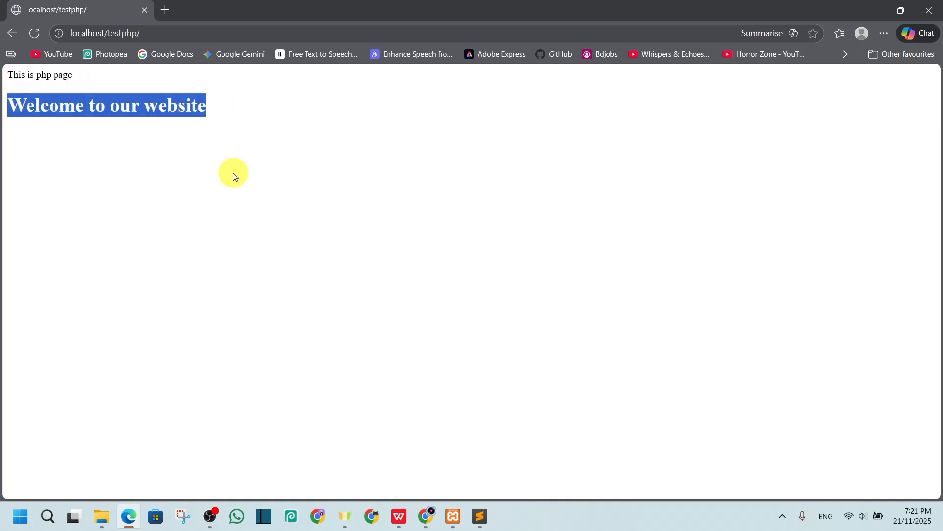
click(125, 142)
drag(15, 110, 228, 107)
click(255, 199)
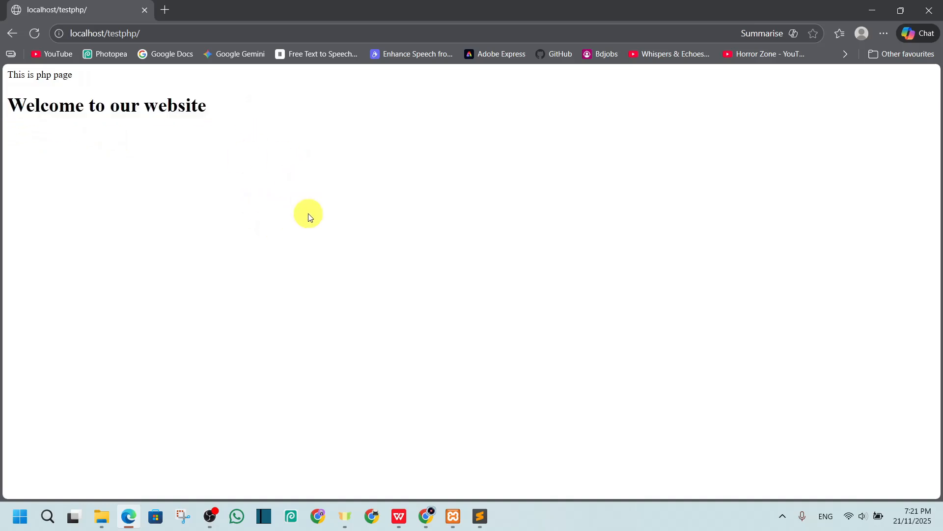
Load localhost/phpmyadmin in a new browser tab and open the existing test database
click(164, 10)
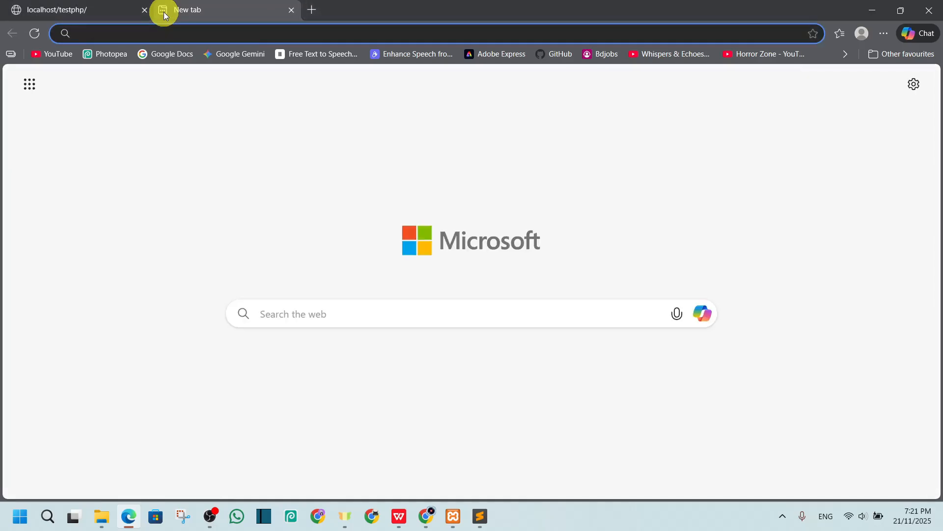
text(localhost)
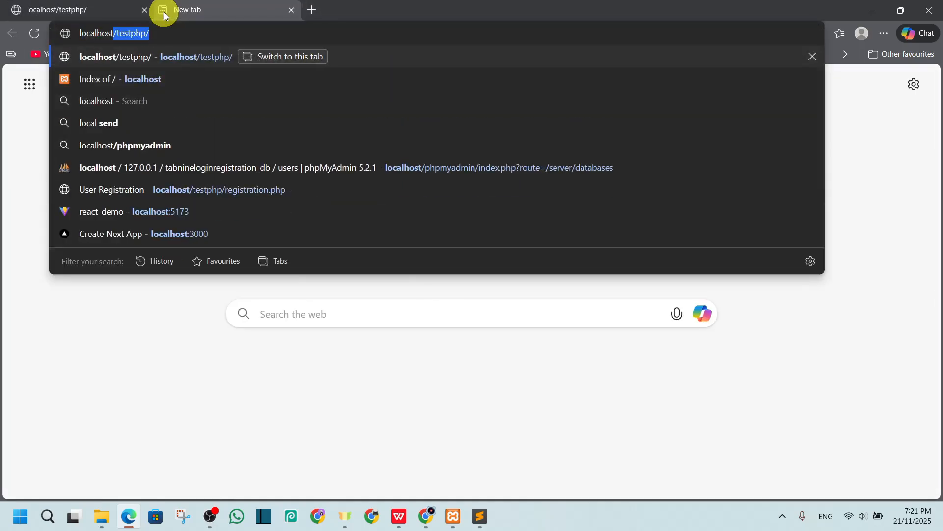
text(/phpmyadmin)
key(Return)
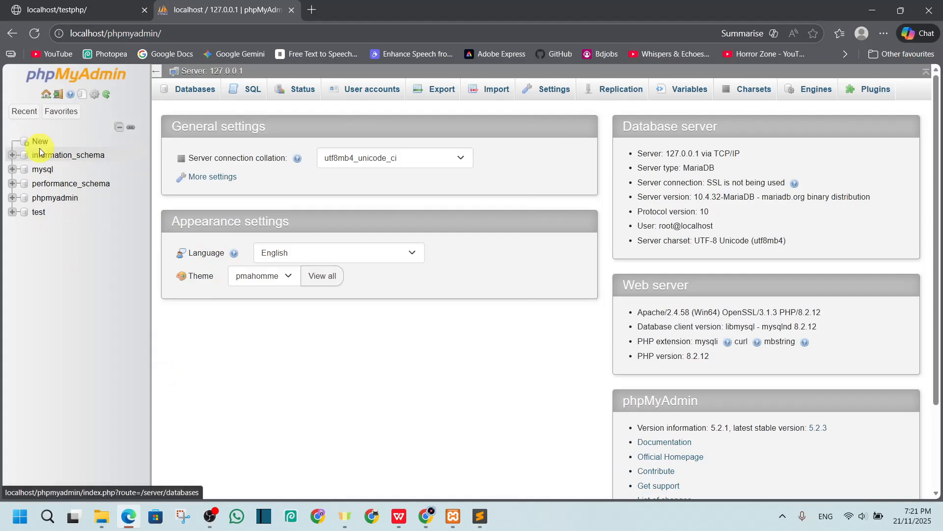
click(37, 211)
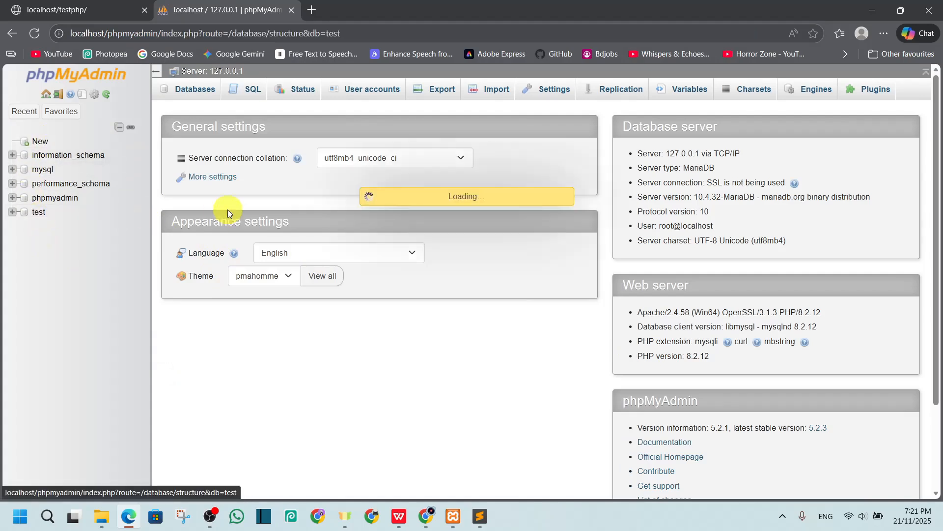
Create a new database named testphp_db with the utf8mb4_general_ci collation
click(39, 141)
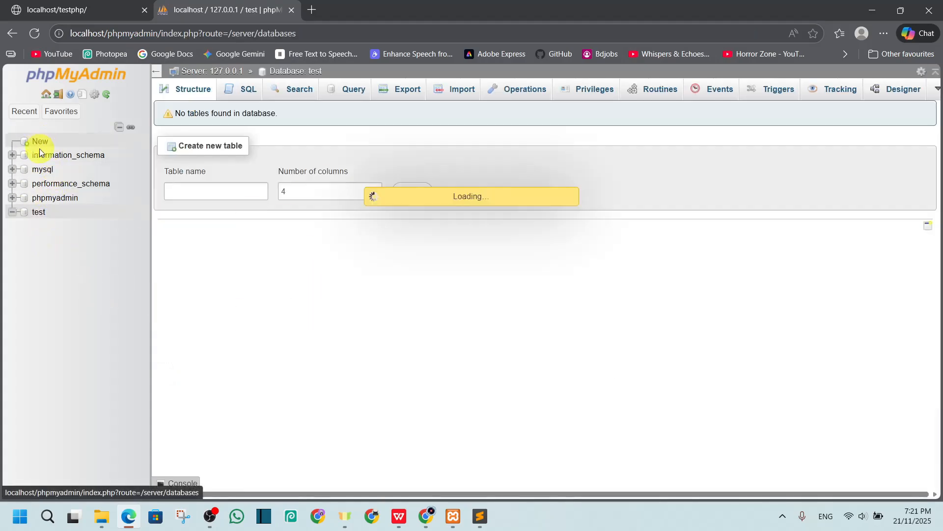
click(203, 193)
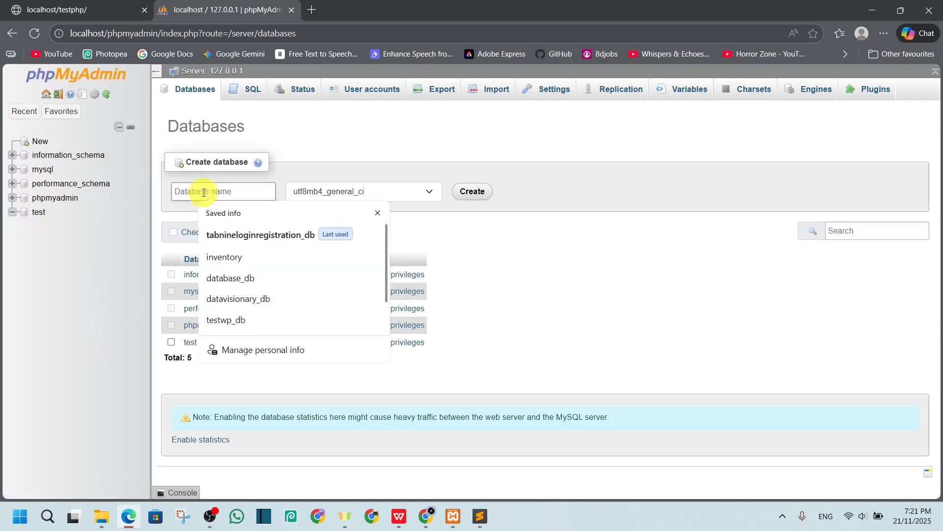
text(test)
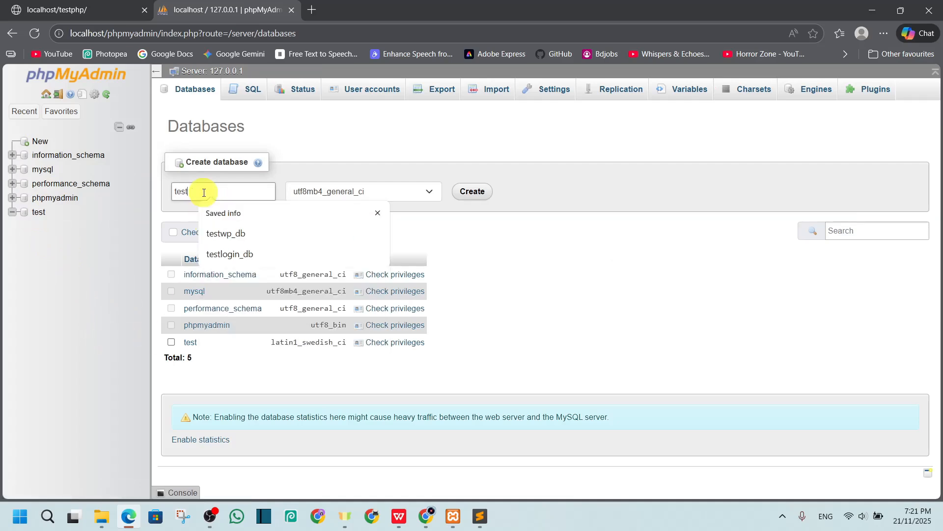
text(php_db)
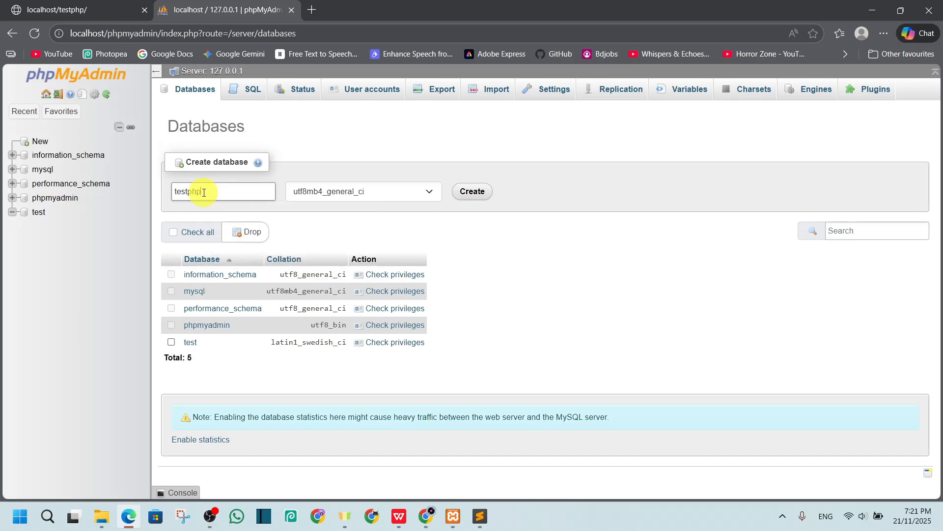
click(465, 193)
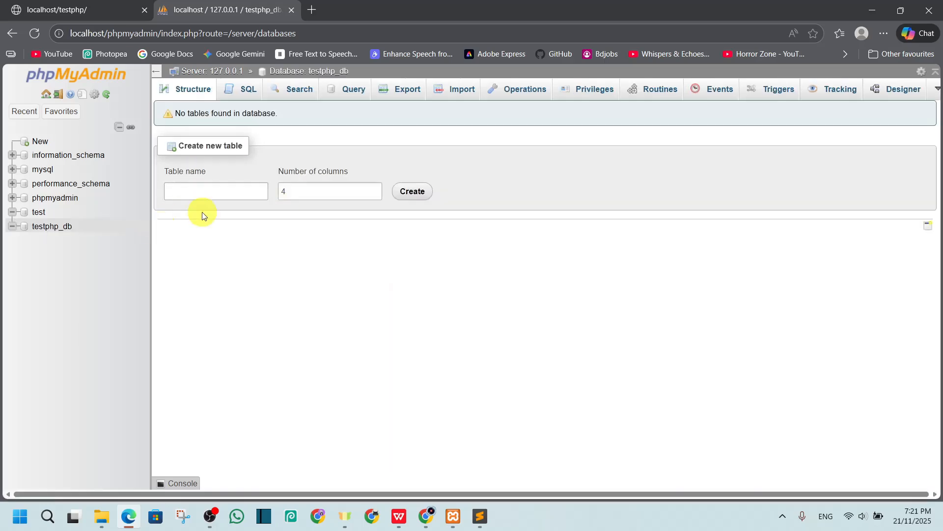
Return to the localhost/testphp/ page, switch to File Explorer and open the testphp folder inside htdocs to view its files
click(82, 9)
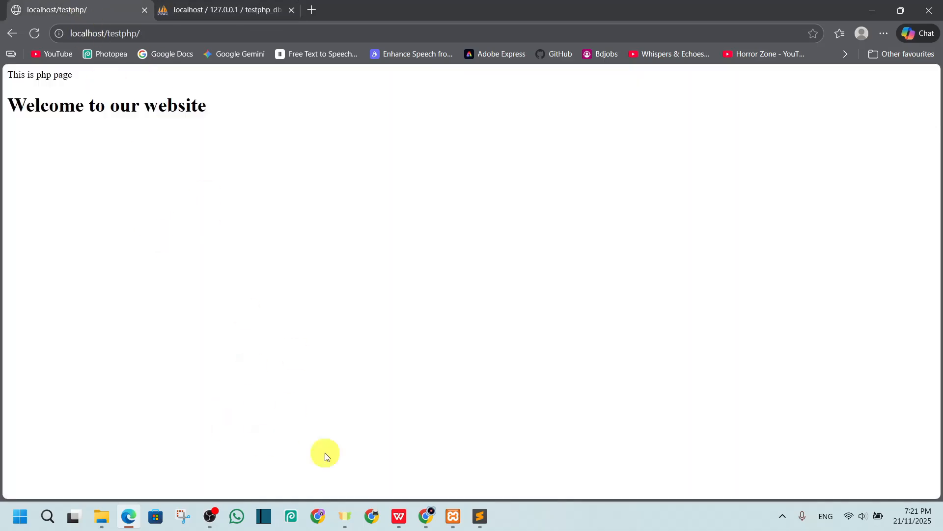
click(113, 520)
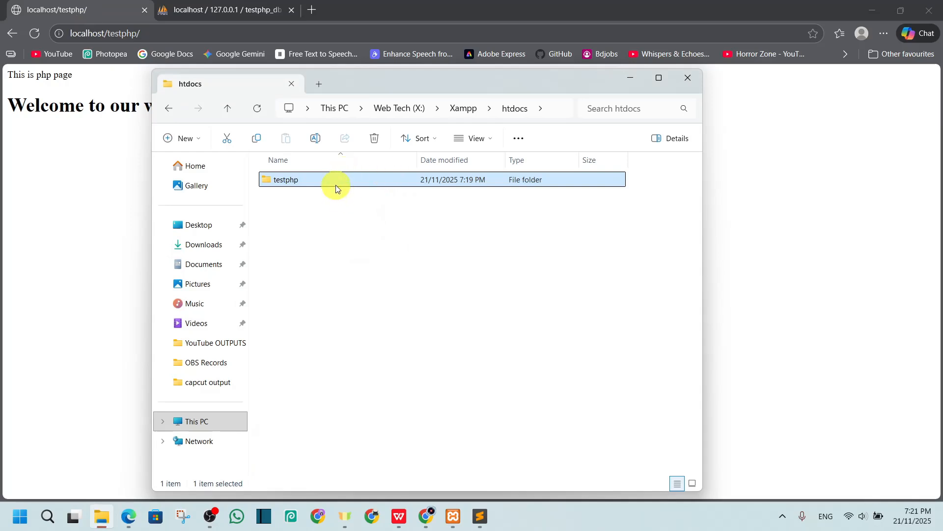
double_click(336, 189)
right_click(337, 209)
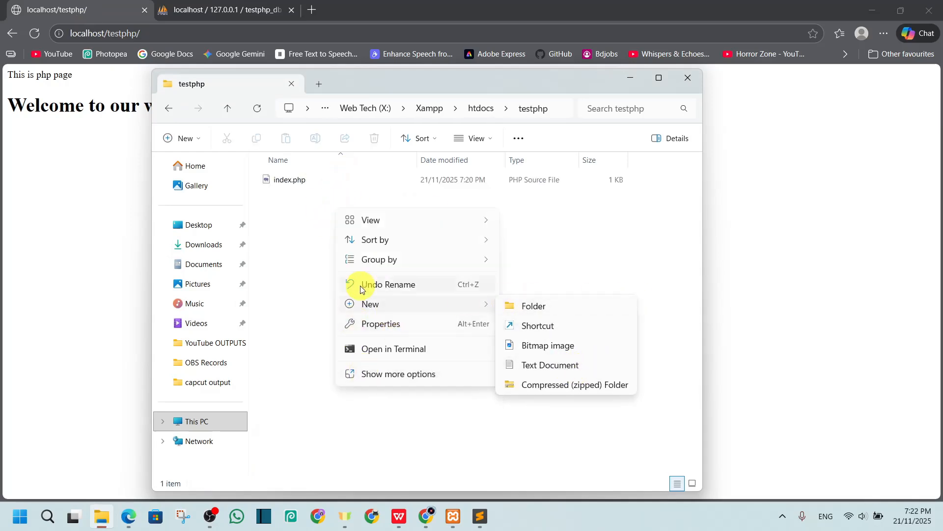
click(302, 248)
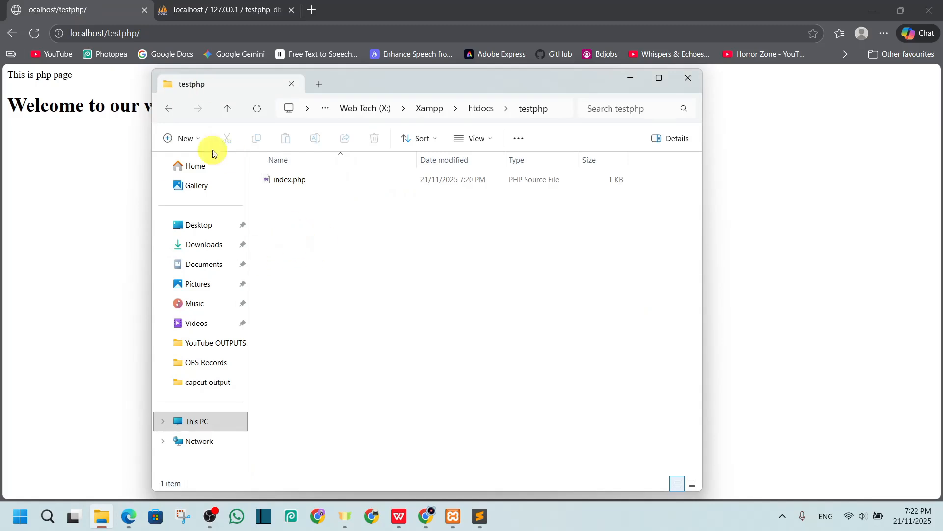
Switch back to Microsoft Edge and review the testphp_db database page in phpMyAdmin alongside the localhost/testphp/ page
click(196, 9)
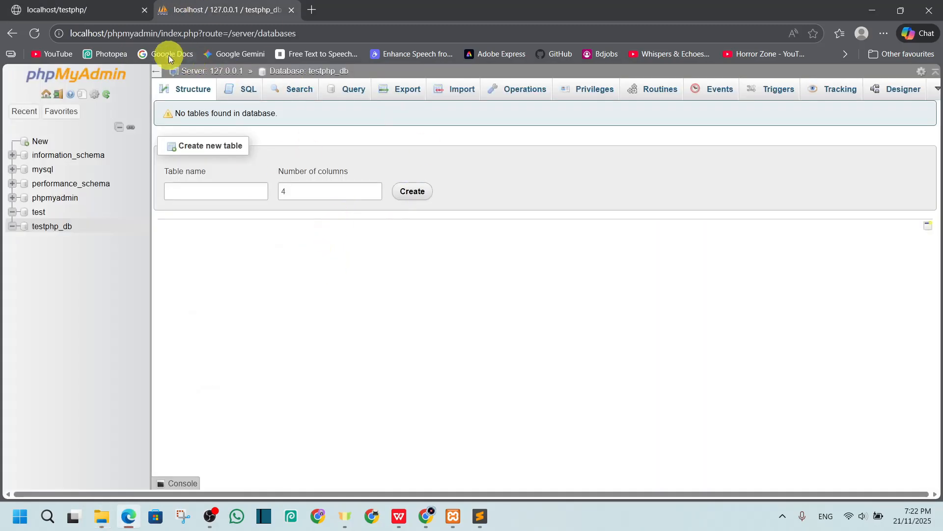
click(93, 9)
click(241, 9)
click(121, 10)
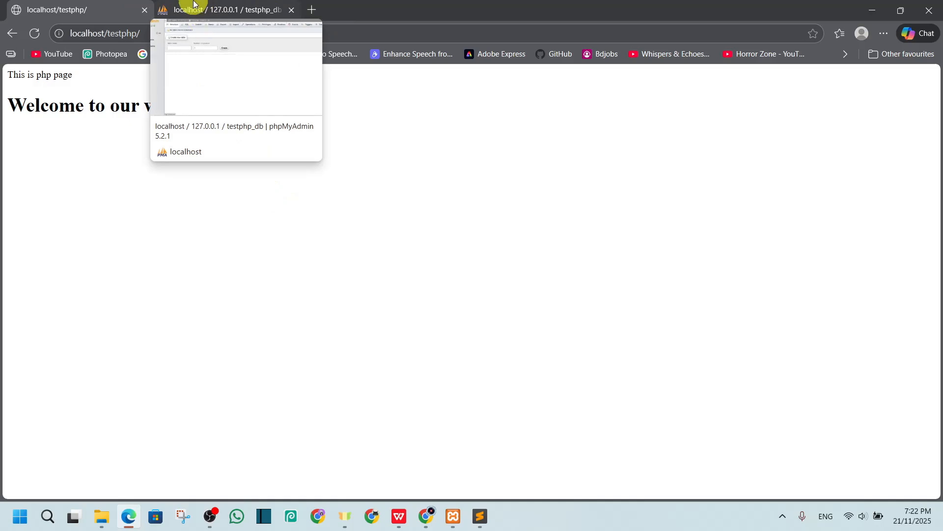
click(209, 6)
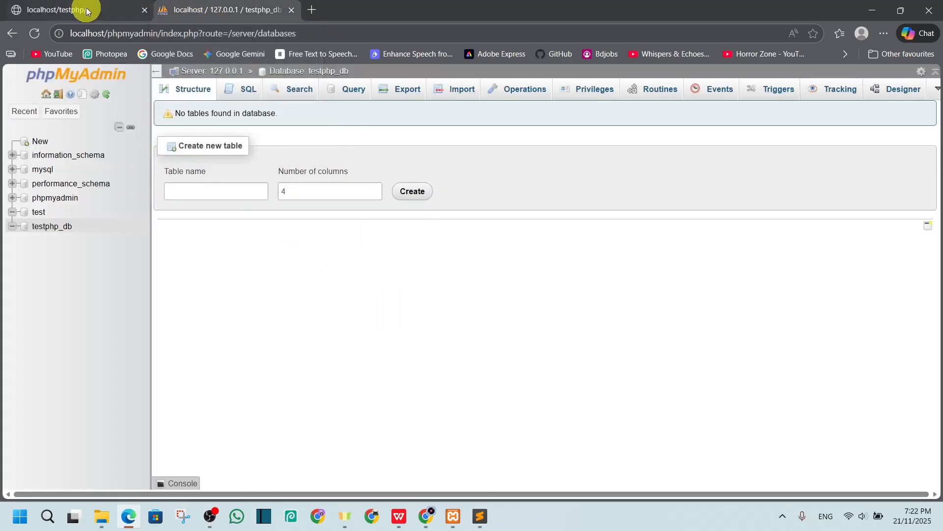
click(69, 6)
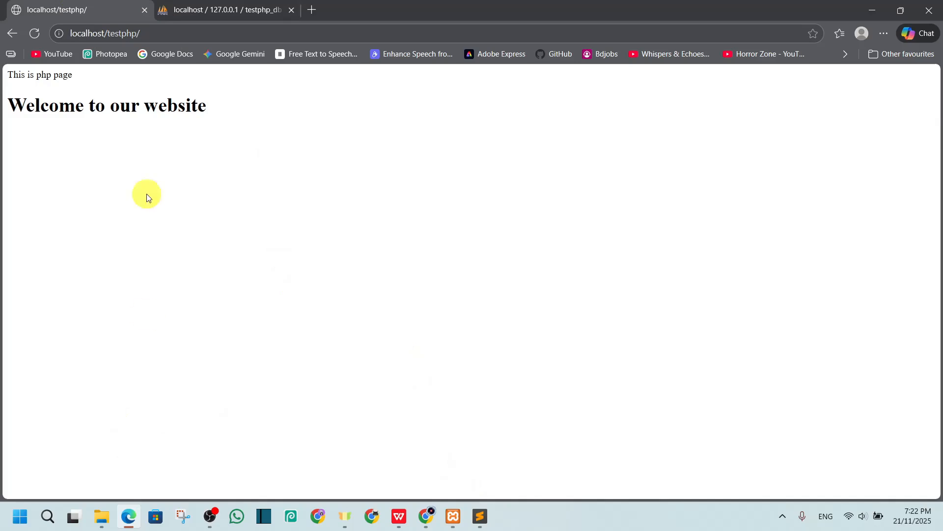
click(204, 10)
click(93, 9)
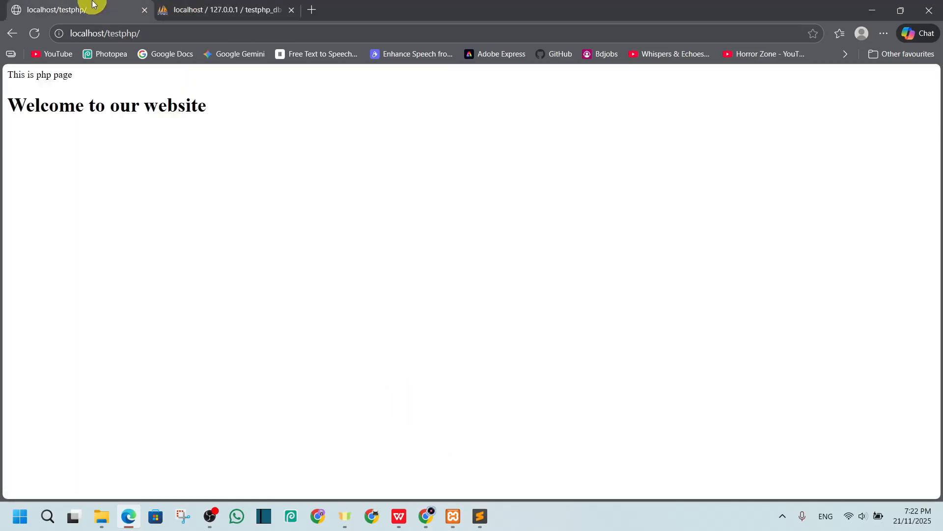